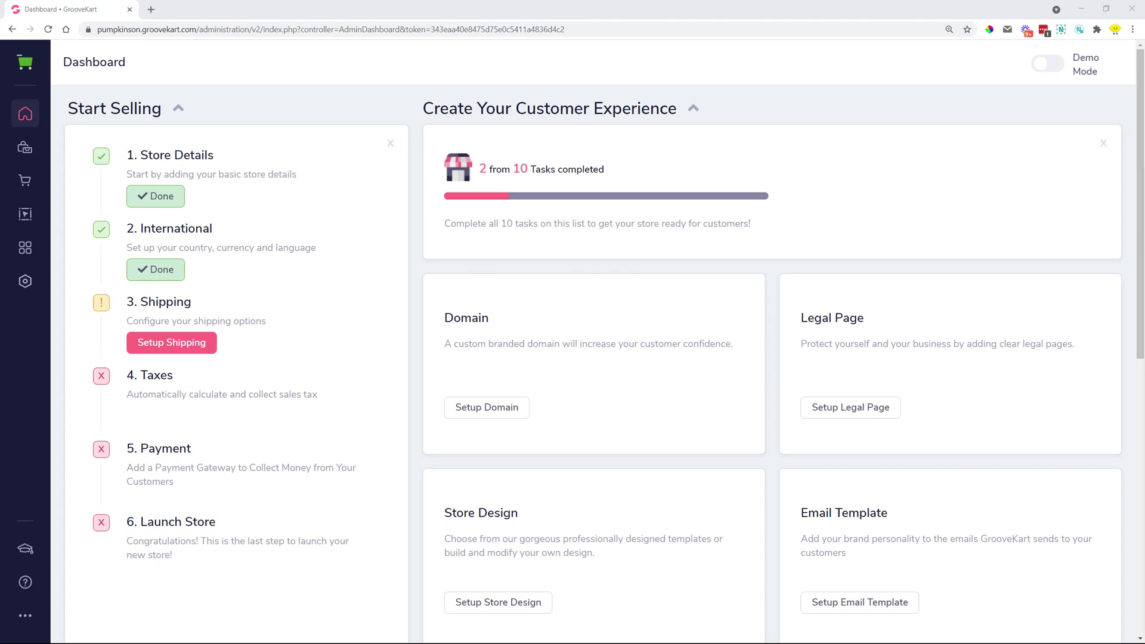
- Highlight the Public API and Webhooks line in the update notes, then hide the notes window
{"action": "left_click_drag", "start_coordinate": [1144, 212], "coordinate": [703, 71]}
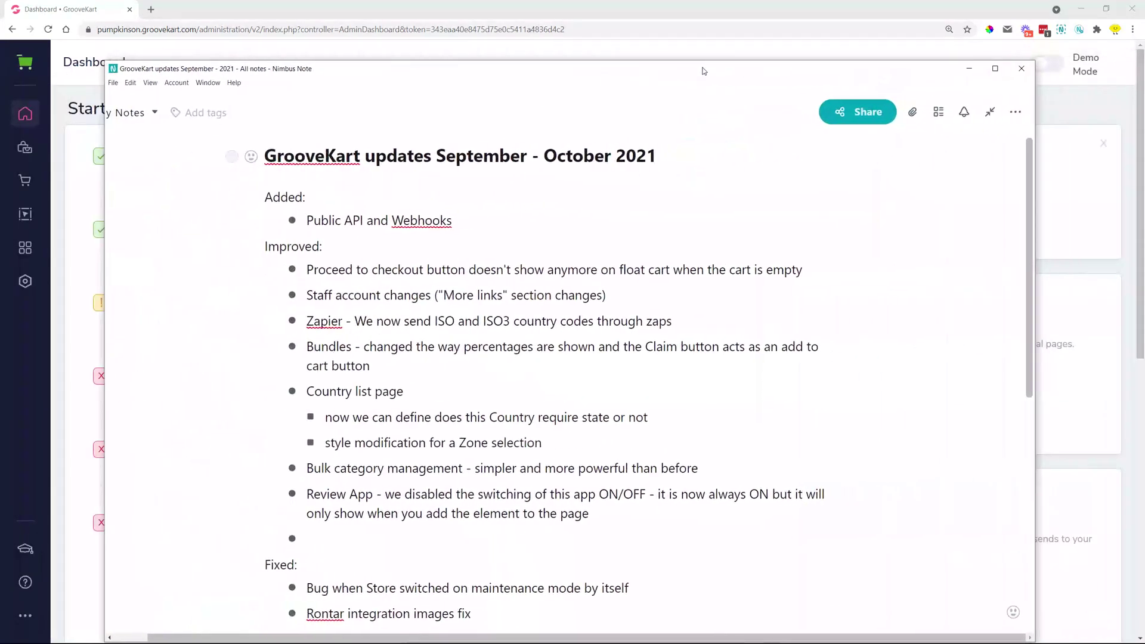
{"action": "left_click", "coordinate": [611, 155]}
{"action": "left_click_drag", "start_coordinate": [455, 221], "coordinate": [292, 222]}
{"action": "key", "text": "super+Down"}
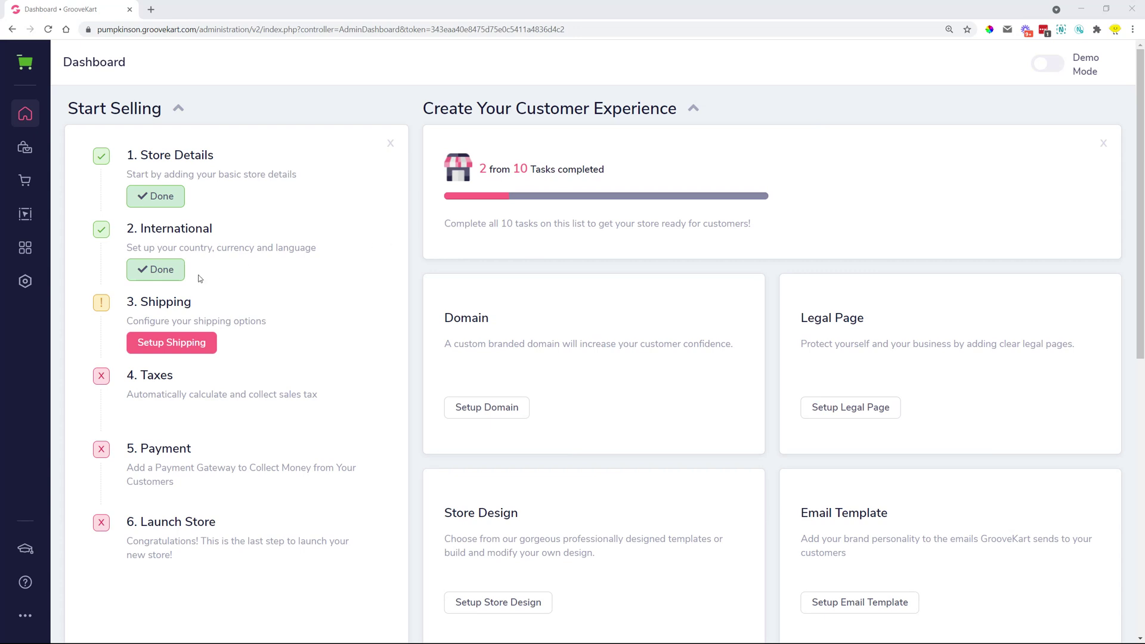
- Open Settings > API & Webhook, view the Webhooks tab, then return to the API section
{"action": "left_click", "coordinate": [22, 289]}
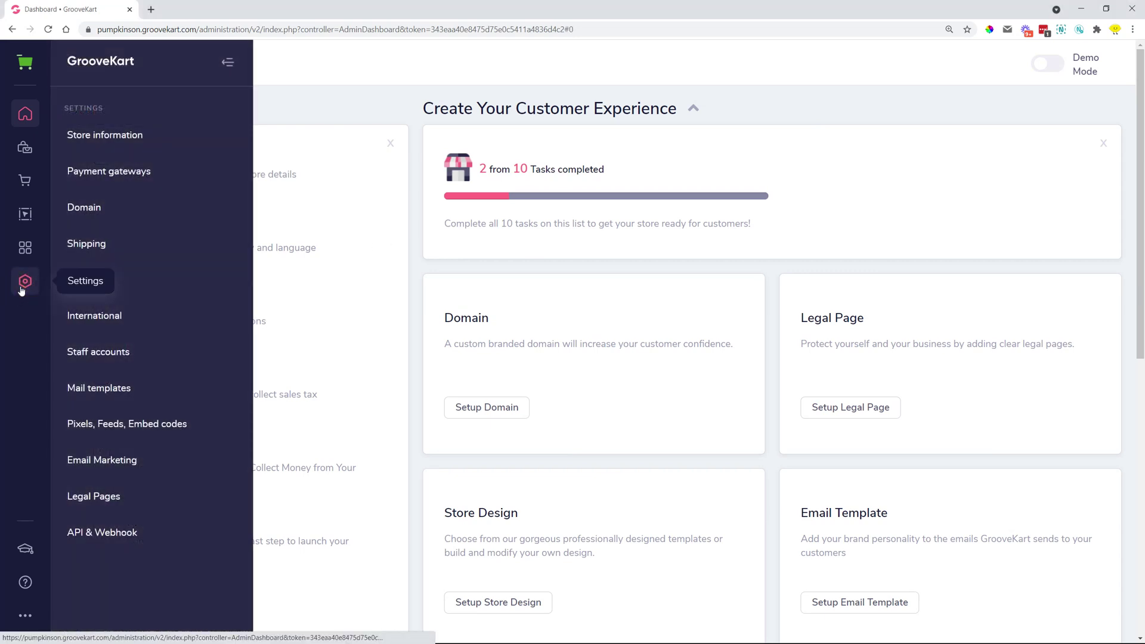
{"action": "left_click", "coordinate": [107, 538]}
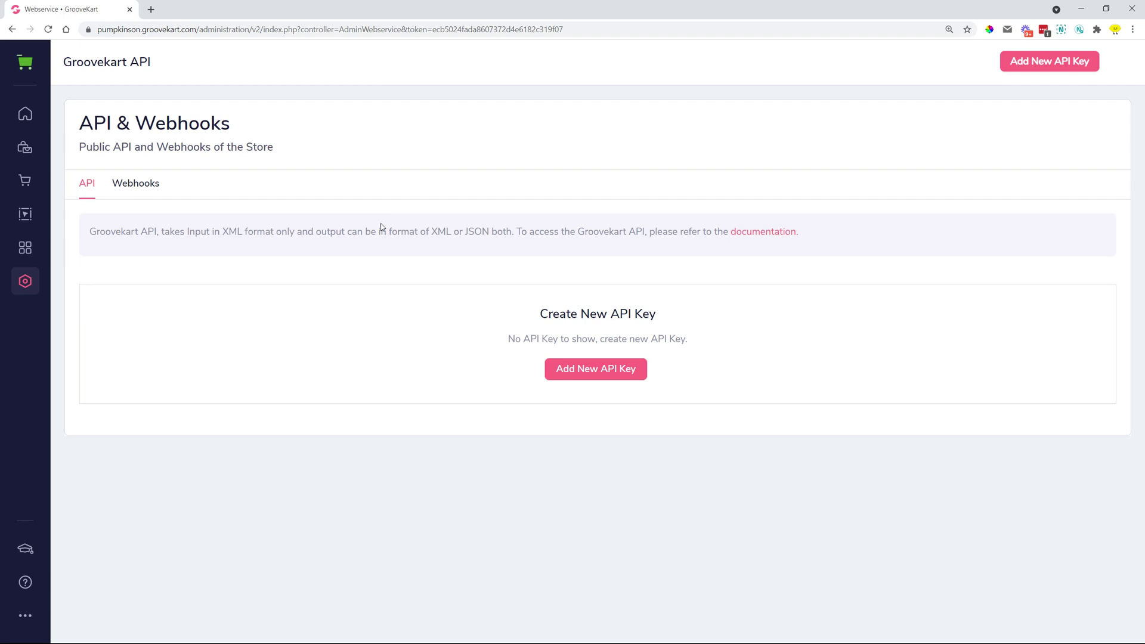
{"action": "left_click", "coordinate": [124, 182]}
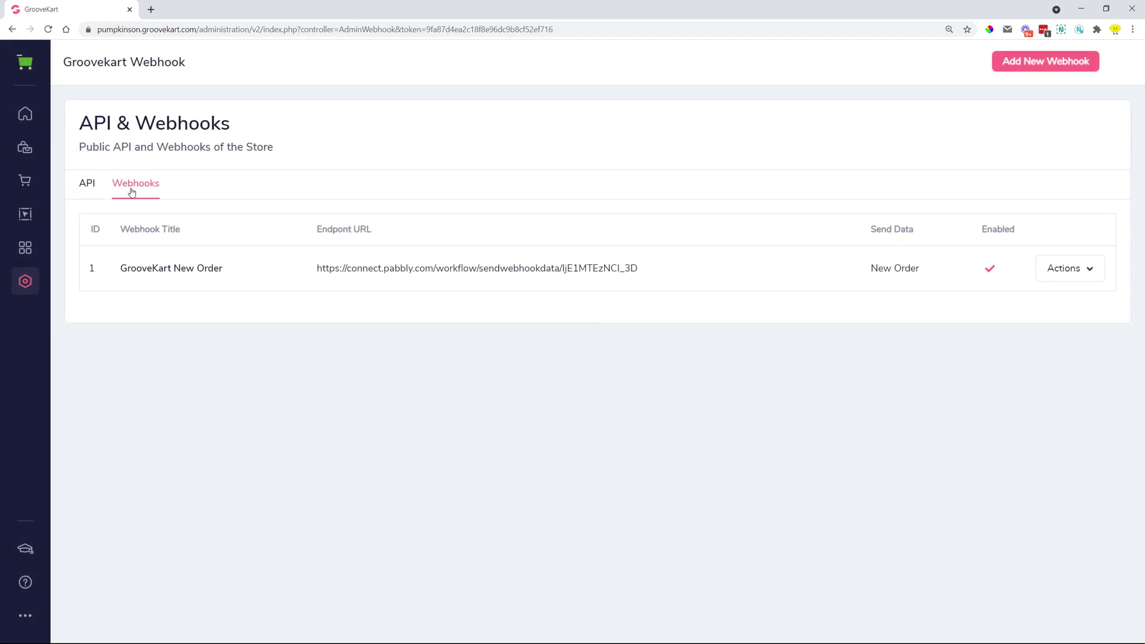
{"action": "left_click", "coordinate": [83, 187]}
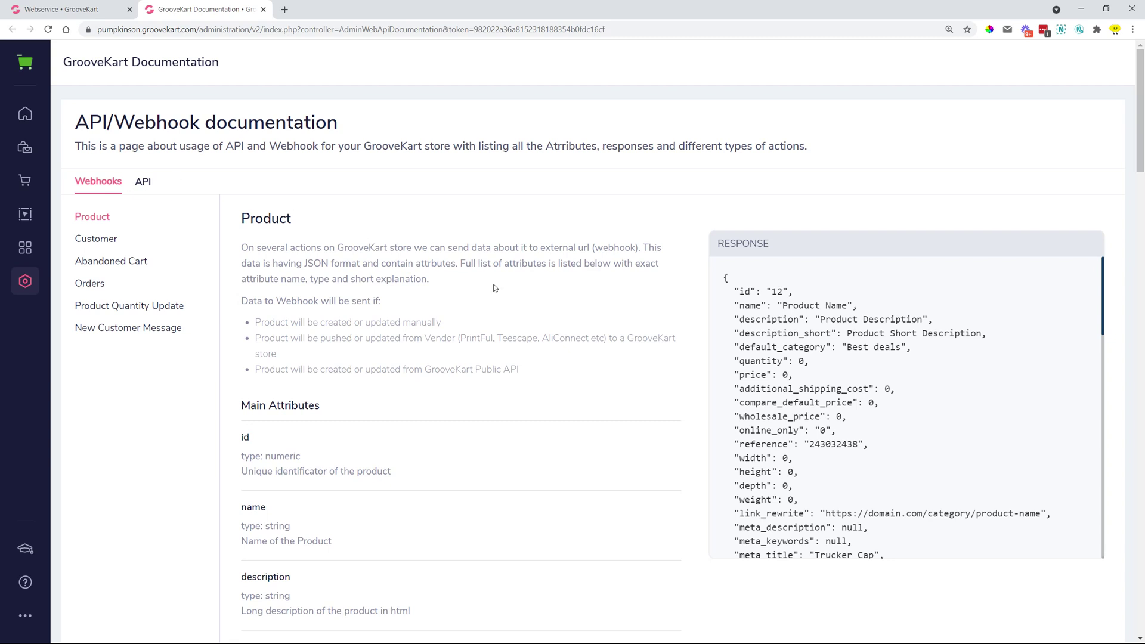
- Read the Customer webhook and API documentation, then switch back to the store's API settings tab
{"action": "left_click", "coordinate": [105, 242]}
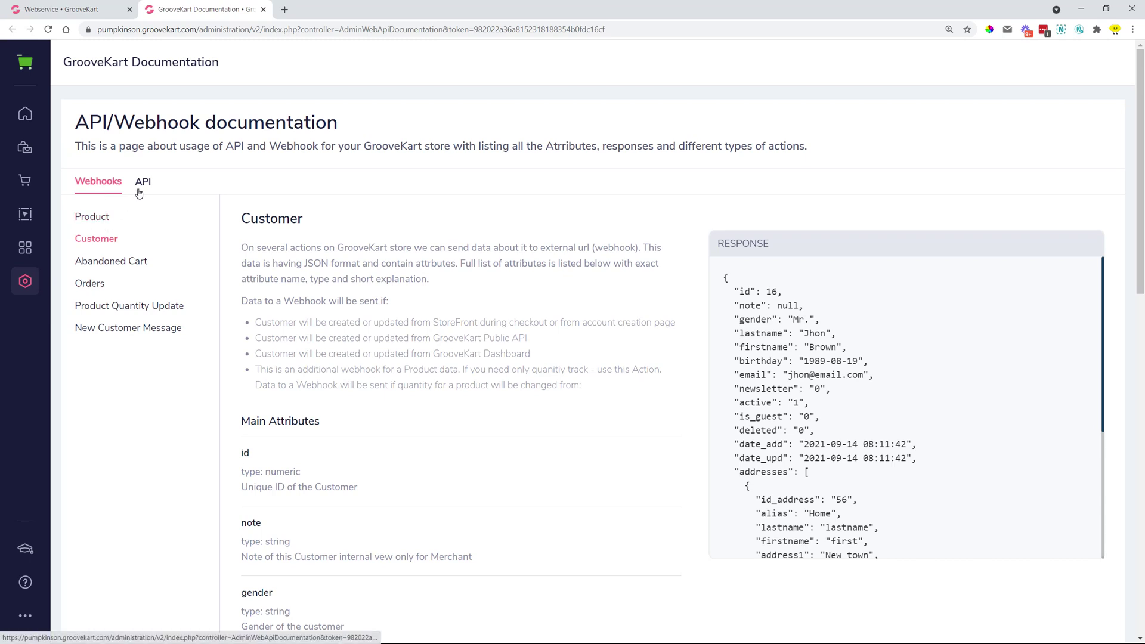
{"action": "left_click", "coordinate": [139, 190]}
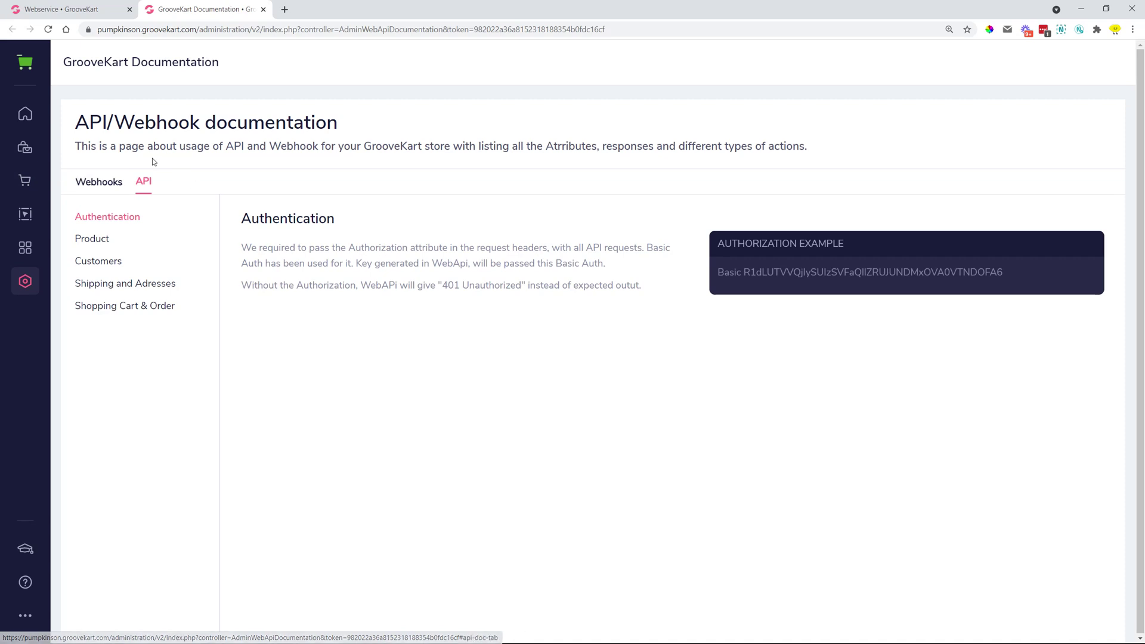
{"action": "left_click", "coordinate": [103, 13]}
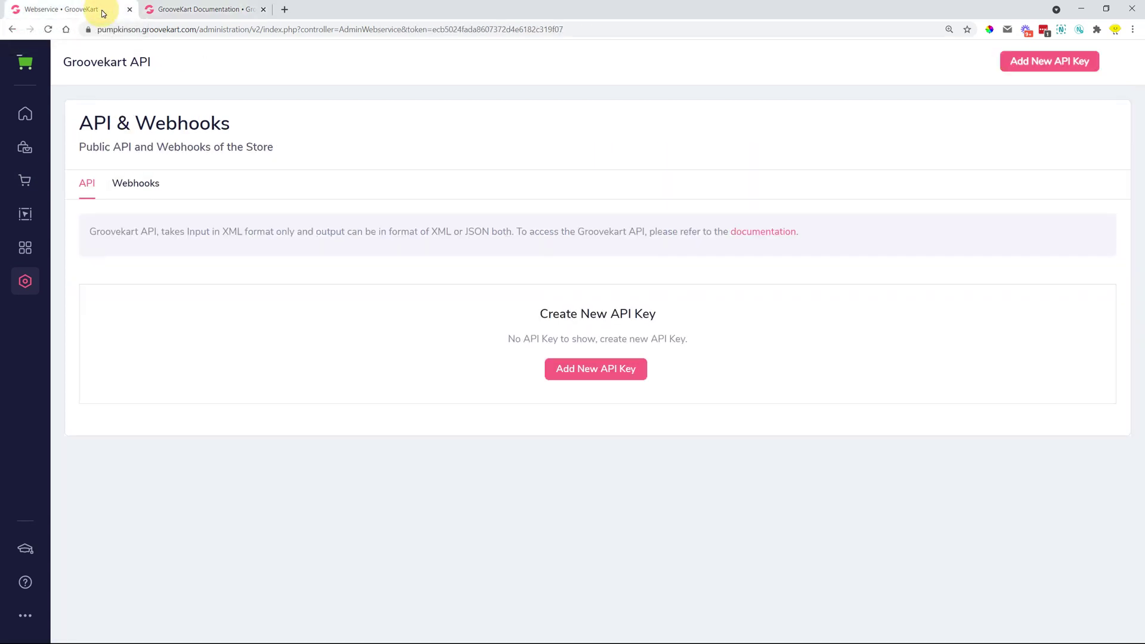
- Start a new API key with All access for carriers, then cancel the form unsaved
{"action": "left_click", "coordinate": [618, 376]}
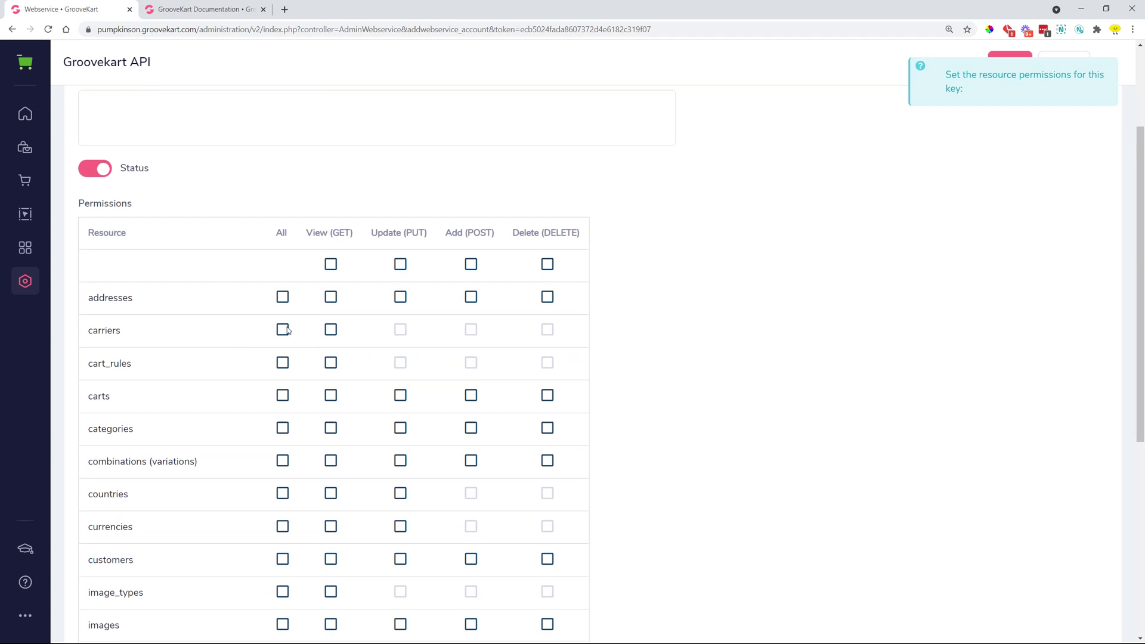
{"action": "scroll", "coordinate": [478, 289], "scroll_direction": "down", "scroll_amount": 6}
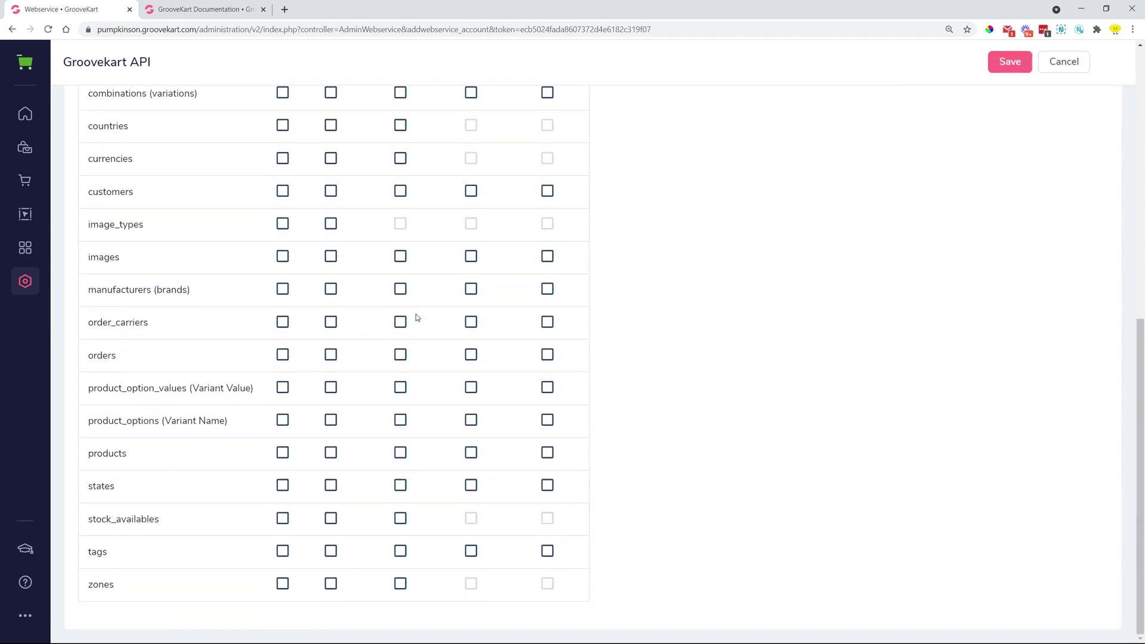
{"action": "scroll", "coordinate": [260, 326], "scroll_direction": "up", "scroll_amount": 5}
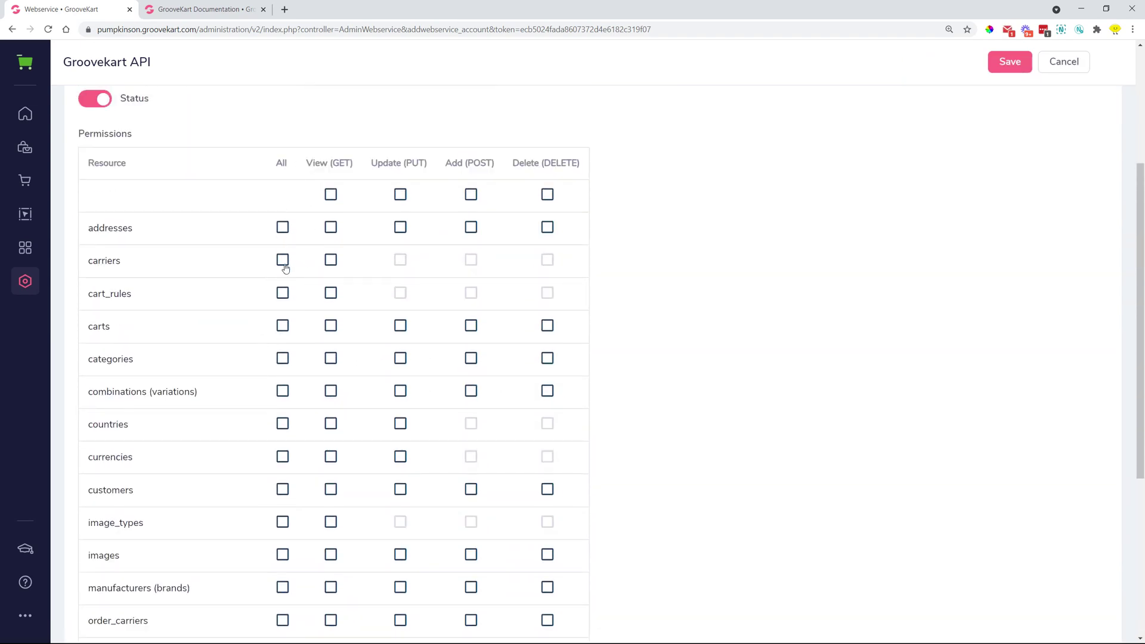
{"action": "left_click", "coordinate": [283, 261]}
{"action": "scroll", "coordinate": [270, 232], "scroll_direction": "up", "scroll_amount": 4}
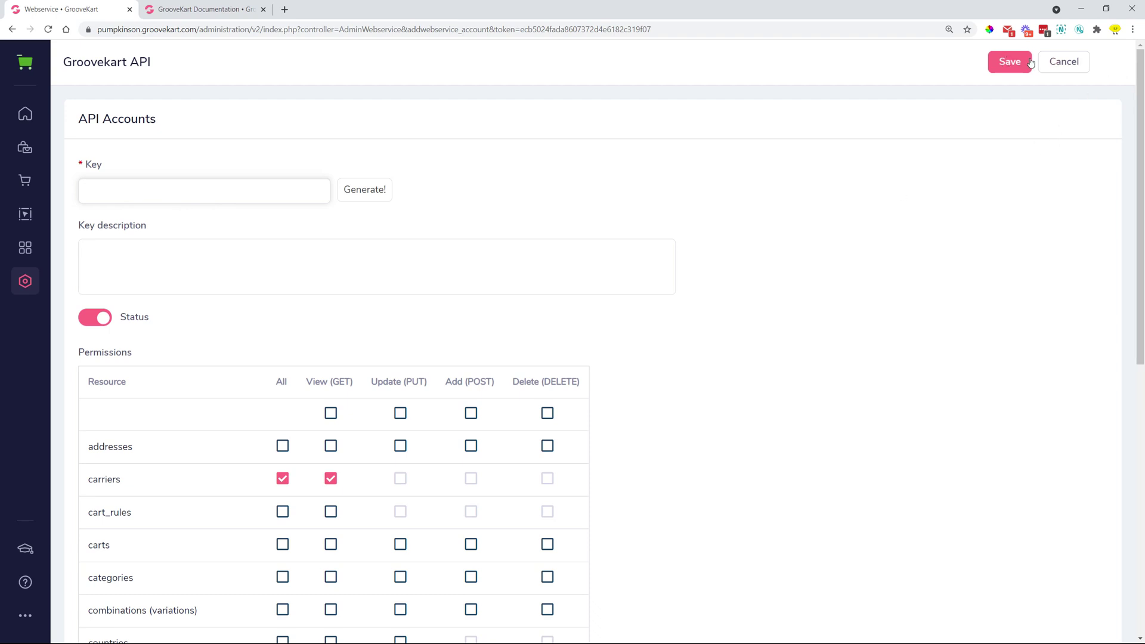
{"action": "left_click", "coordinate": [1068, 68]}
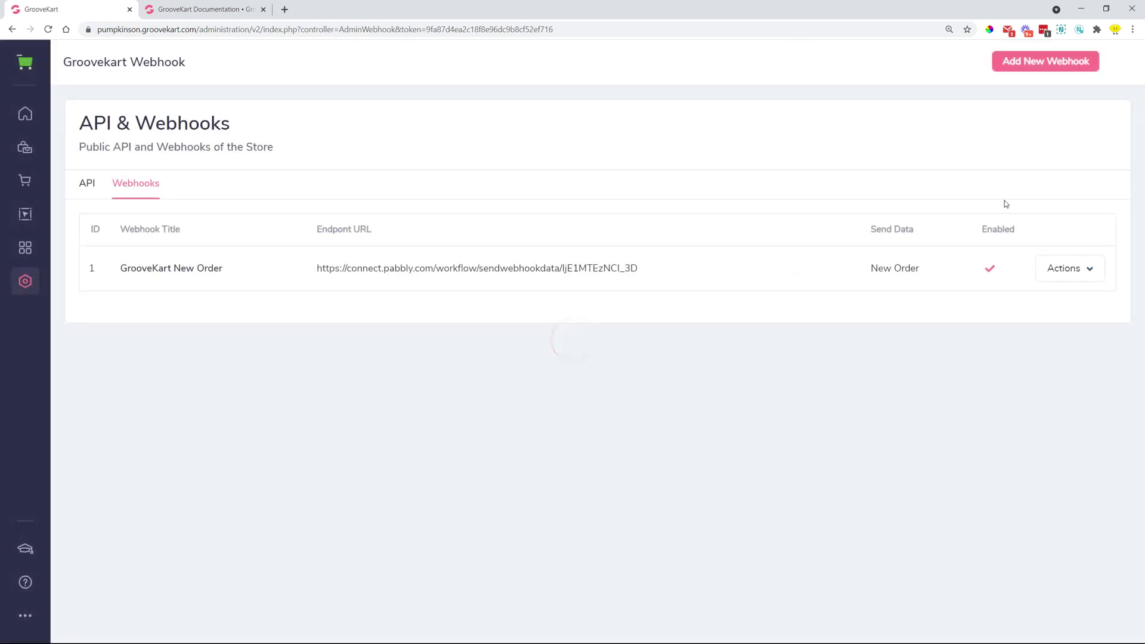
- Start a new webhook and focus its Webhook Title field
{"action": "left_click", "coordinate": [1046, 71]}
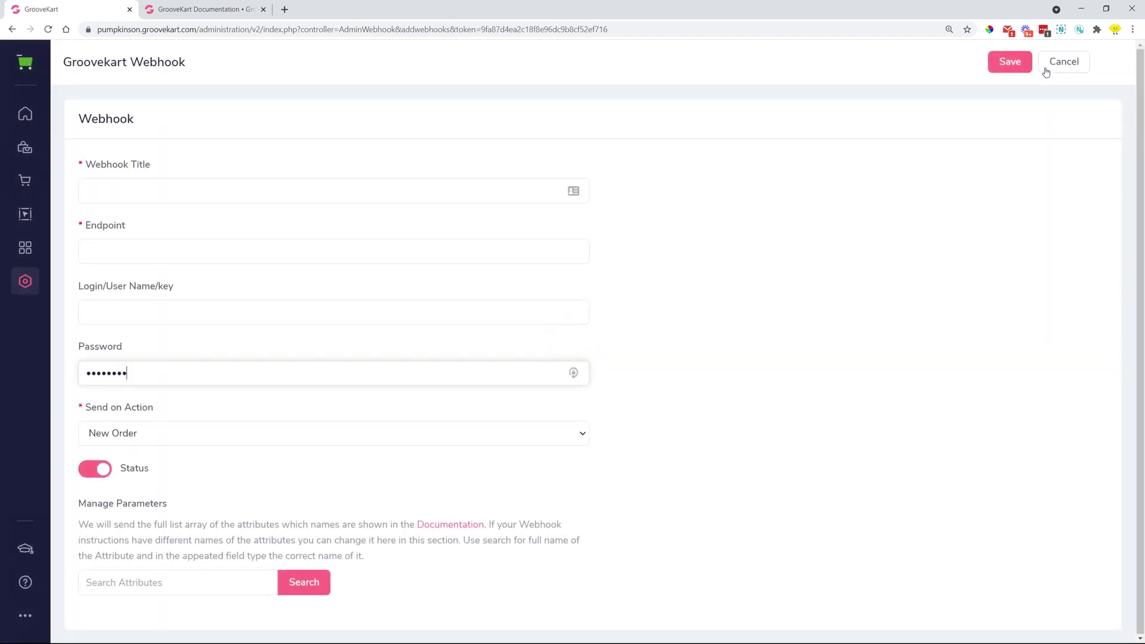
{"action": "left_click", "coordinate": [165, 190]}
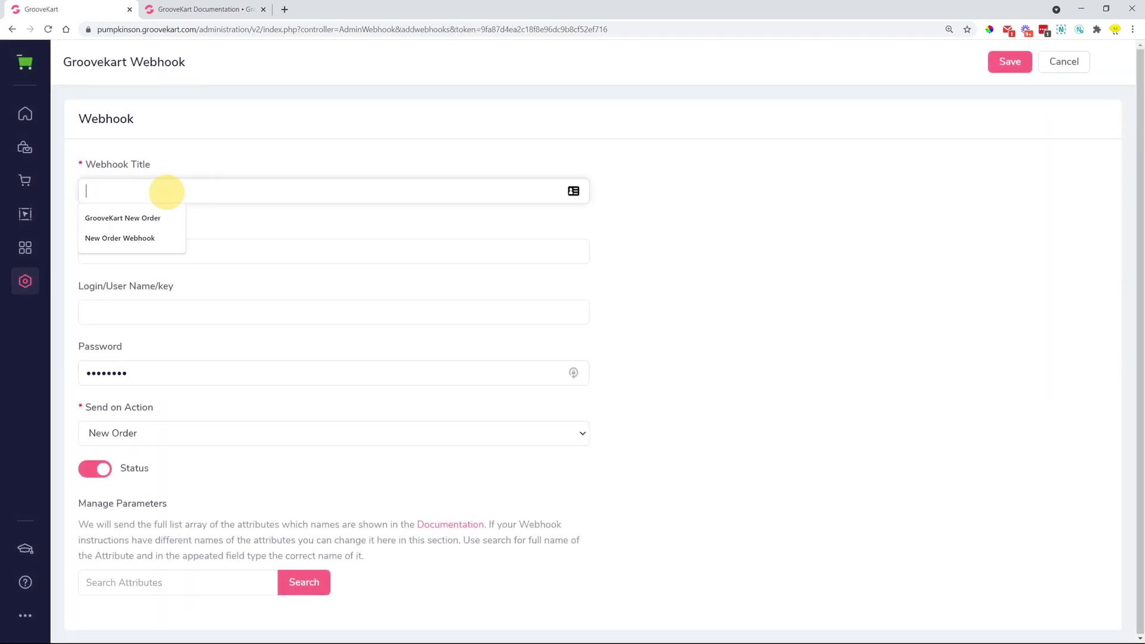
{"action": "left_click", "coordinate": [729, 238]}
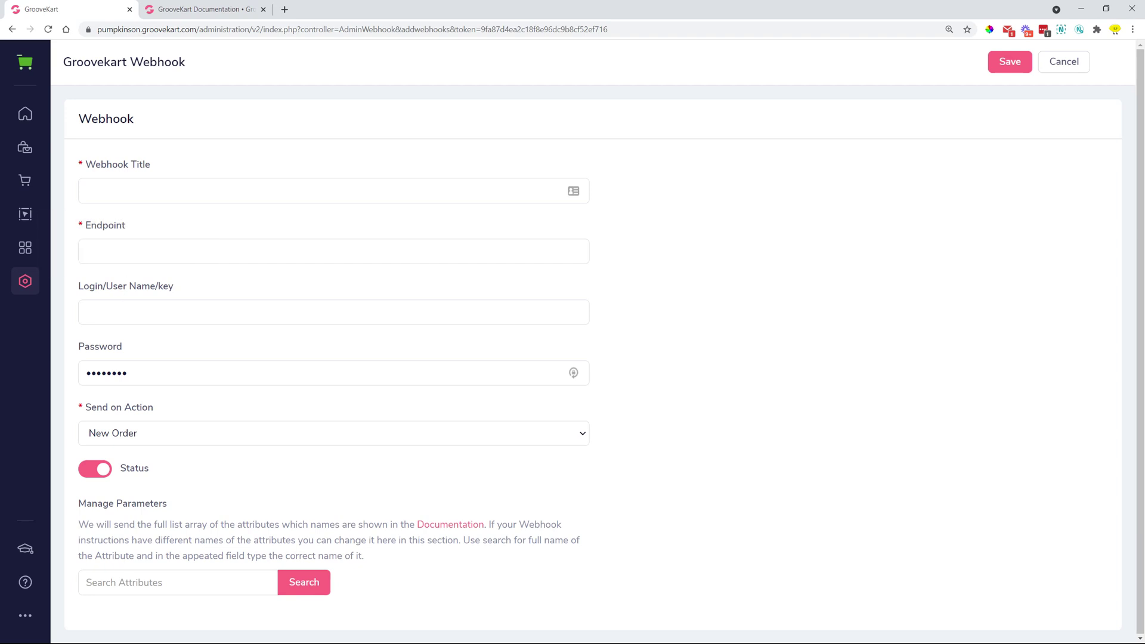
- Delete the autofilled password and list the Send on Action triggers
{"action": "left_click_drag", "start_coordinate": [159, 373], "coordinate": [31, 363]}
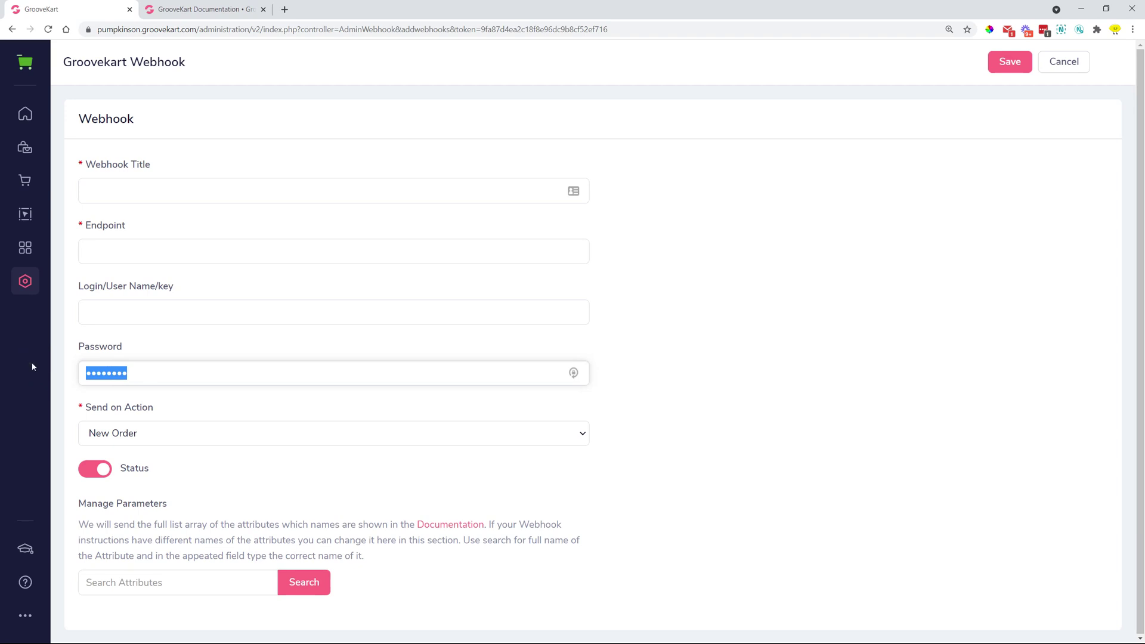
{"action": "key", "text": "BackSpace"}
{"action": "left_click", "coordinate": [699, 340]}
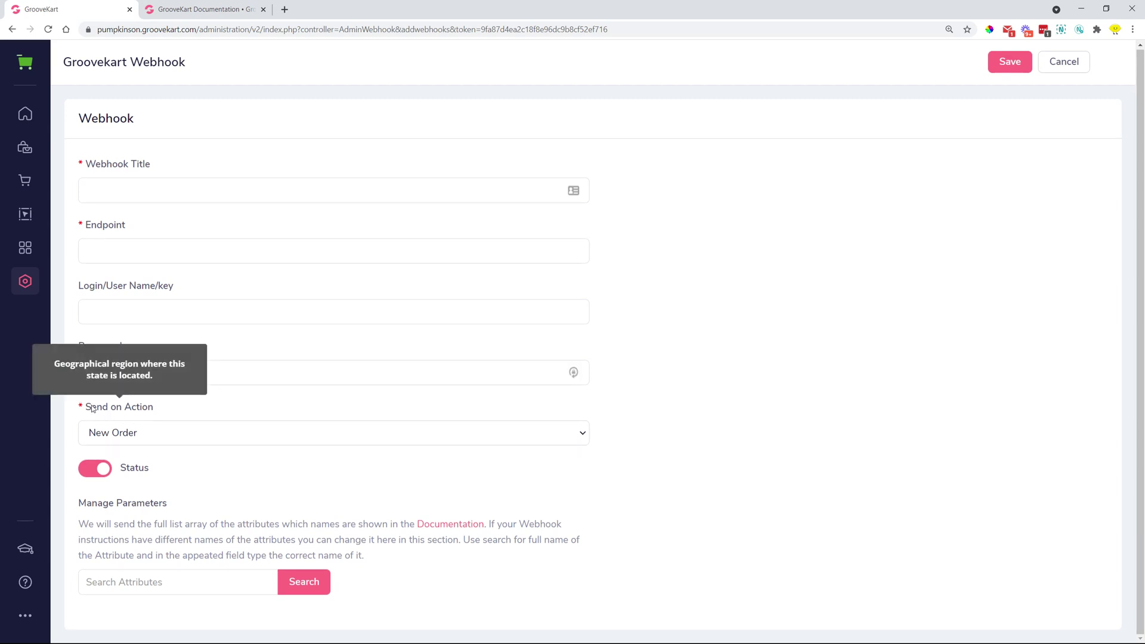
{"action": "left_click", "coordinate": [145, 435]}
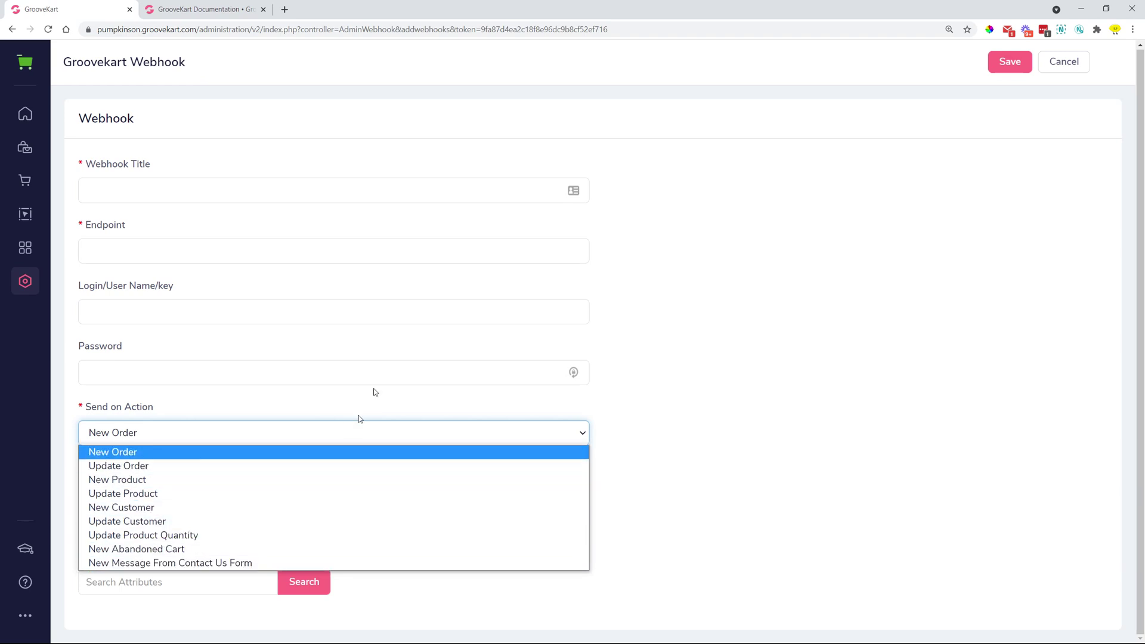
{"action": "left_click", "coordinate": [99, 457]}
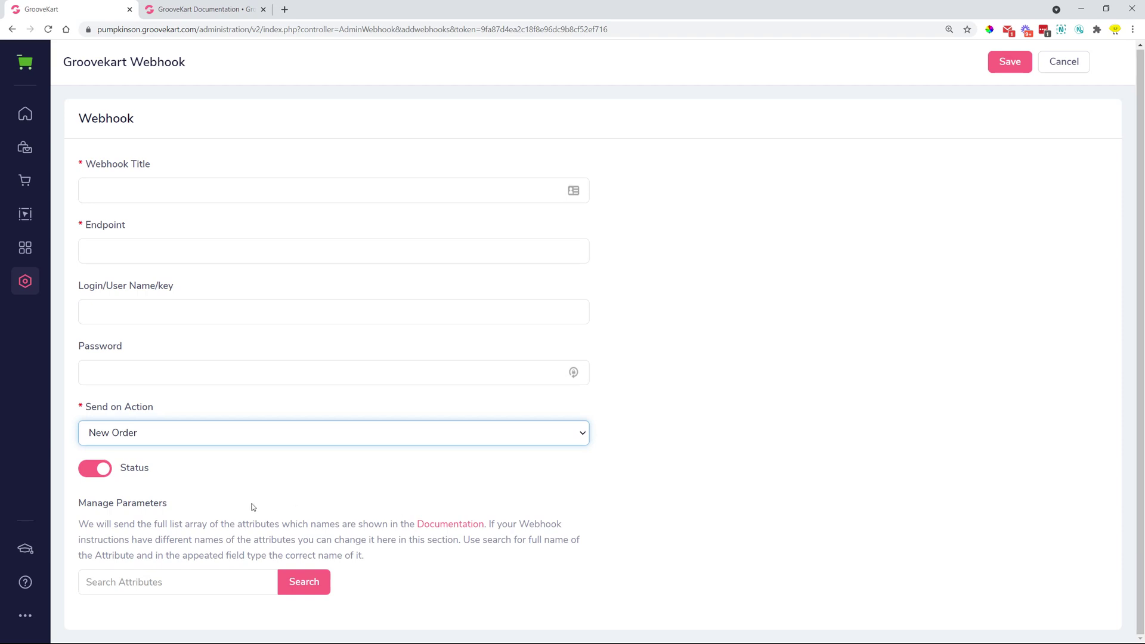
{"action": "left_click", "coordinate": [95, 476]}
{"action": "left_click", "coordinate": [95, 474]}
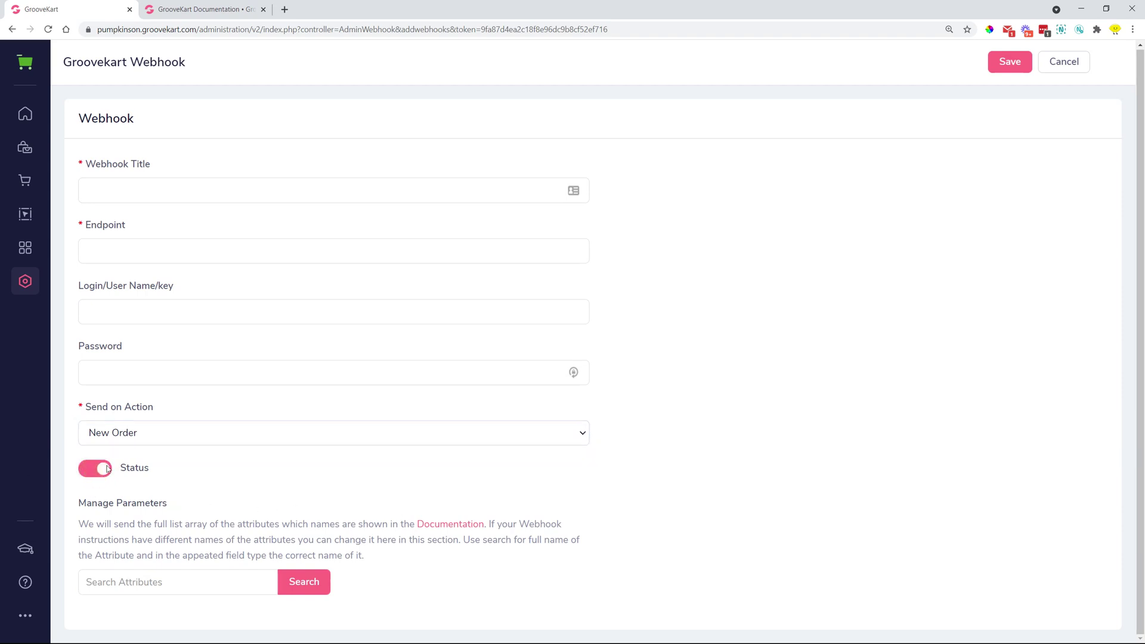
{"action": "key", "text": "alt"}
{"action": "left_click", "coordinate": [81, 507]}
{"action": "left_click_drag", "start_coordinate": [80, 507], "coordinate": [174, 507]}
{"action": "left_click", "coordinate": [293, 493]}
- Search the attributes for 'name' and rename it to full_name
{"action": "left_click", "coordinate": [208, 579]}
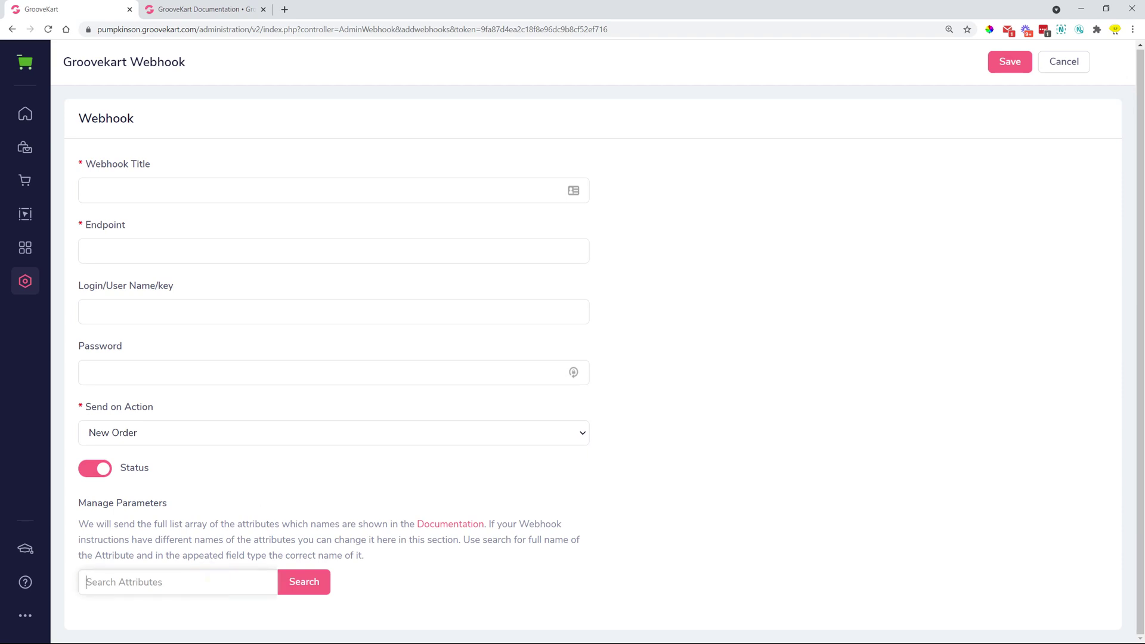
{"action": "type", "text": "name"}
{"action": "left_click", "coordinate": [308, 589]}
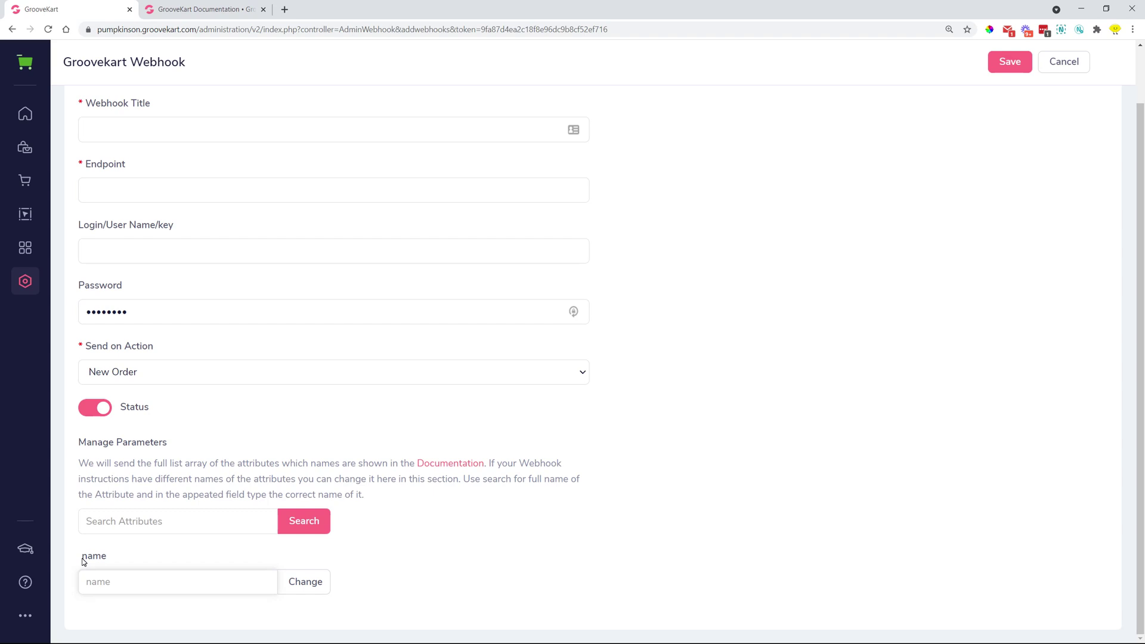
{"action": "left_click_drag", "start_coordinate": [84, 562], "coordinate": [121, 560]}
{"action": "left_click", "coordinate": [120, 583]}
{"action": "type", "text": "full_name"}
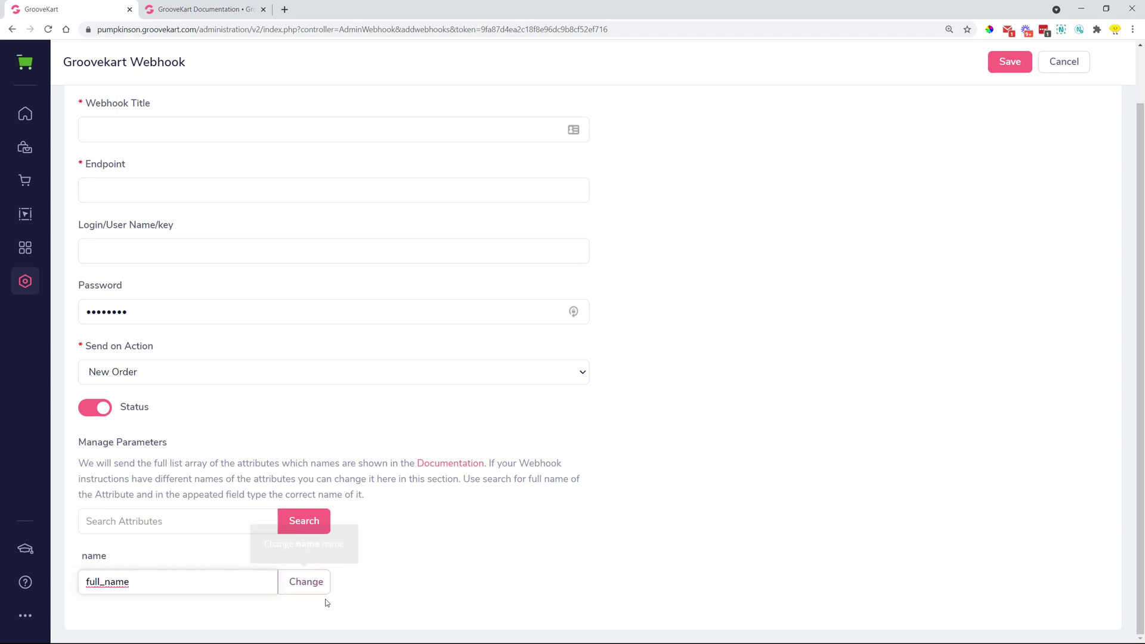
{"action": "left_click", "coordinate": [308, 594]}
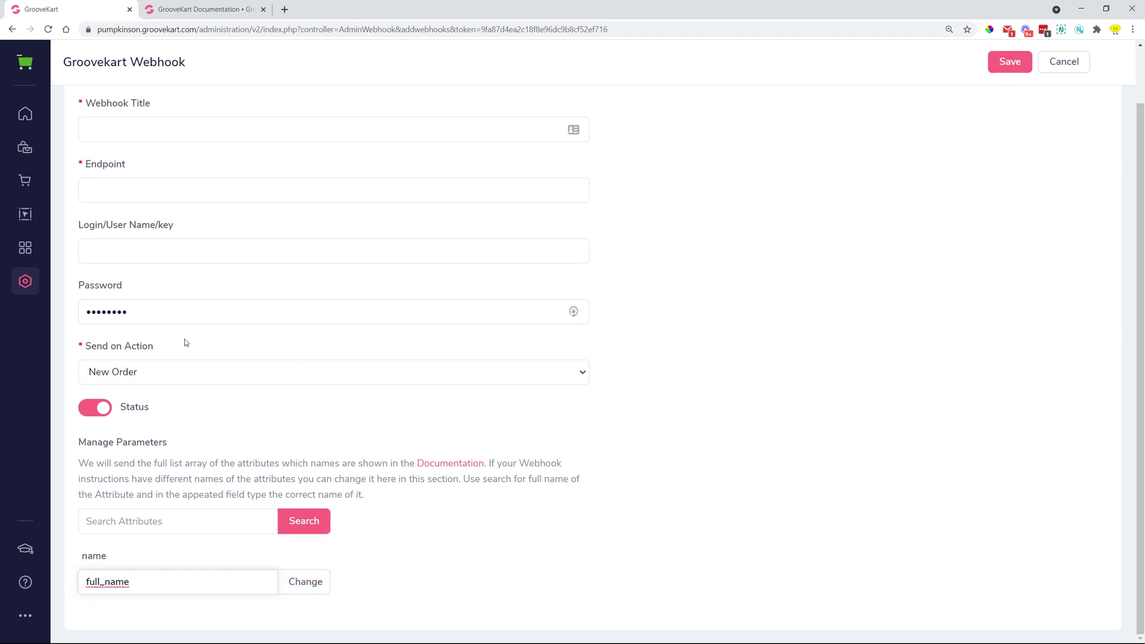
- Remove the full_name rename, keep New Order as the trigger, and cancel the webhook
{"action": "scroll", "coordinate": [184, 339], "scroll_direction": "up", "scroll_amount": 1}
{"action": "scroll", "coordinate": [252, 360], "scroll_direction": "down", "scroll_amount": 1}
{"action": "left_click_drag", "start_coordinate": [152, 580], "coordinate": [84, 576]}
{"action": "key", "text": "BackSpace"}
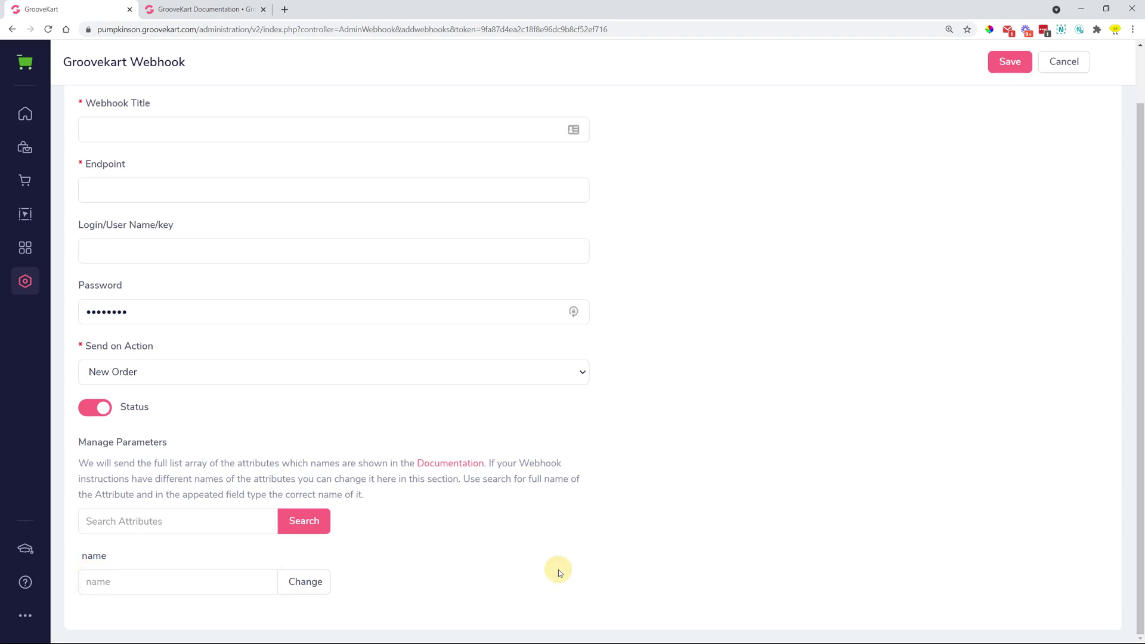
{"action": "scroll", "coordinate": [558, 418], "scroll_direction": "up", "scroll_amount": 2}
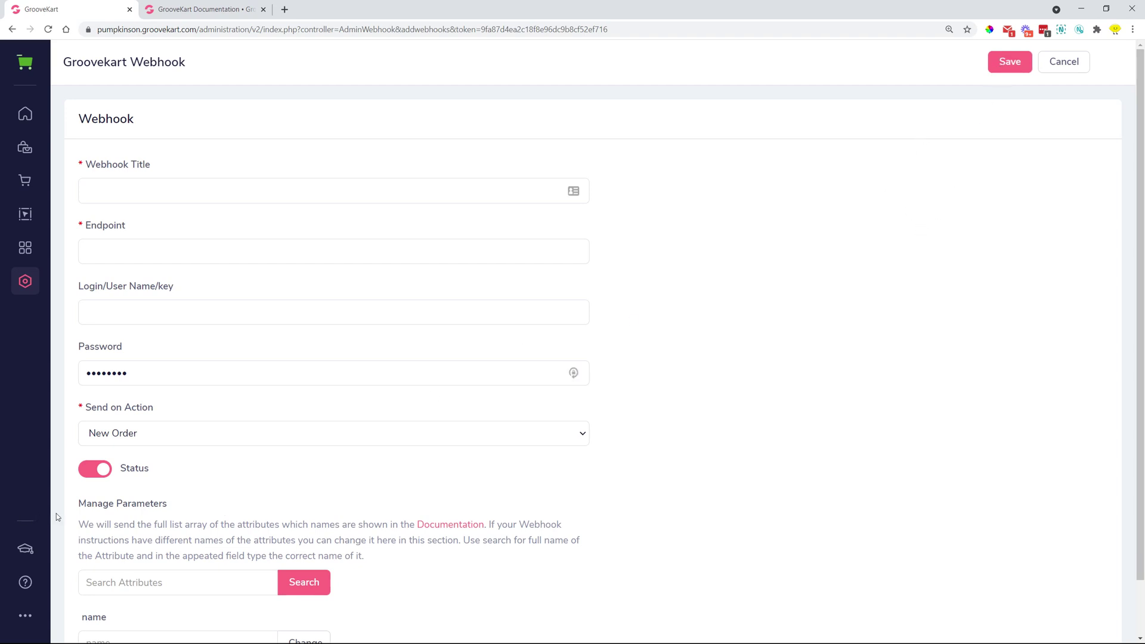
{"action": "left_click", "coordinate": [155, 437]}
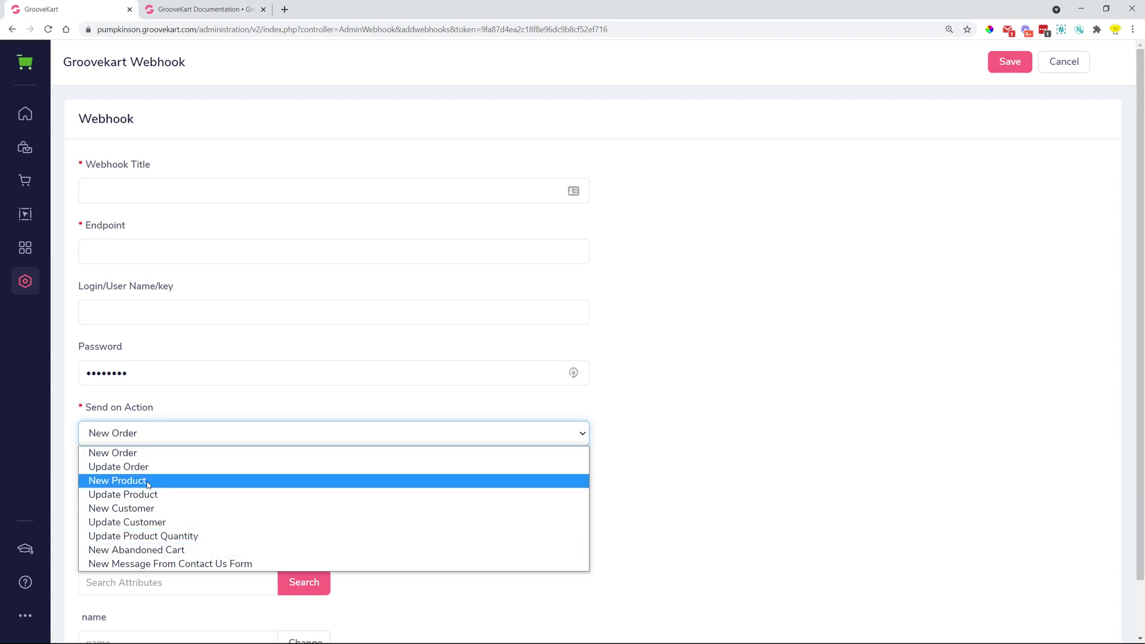
{"action": "left_click", "coordinate": [153, 440]}
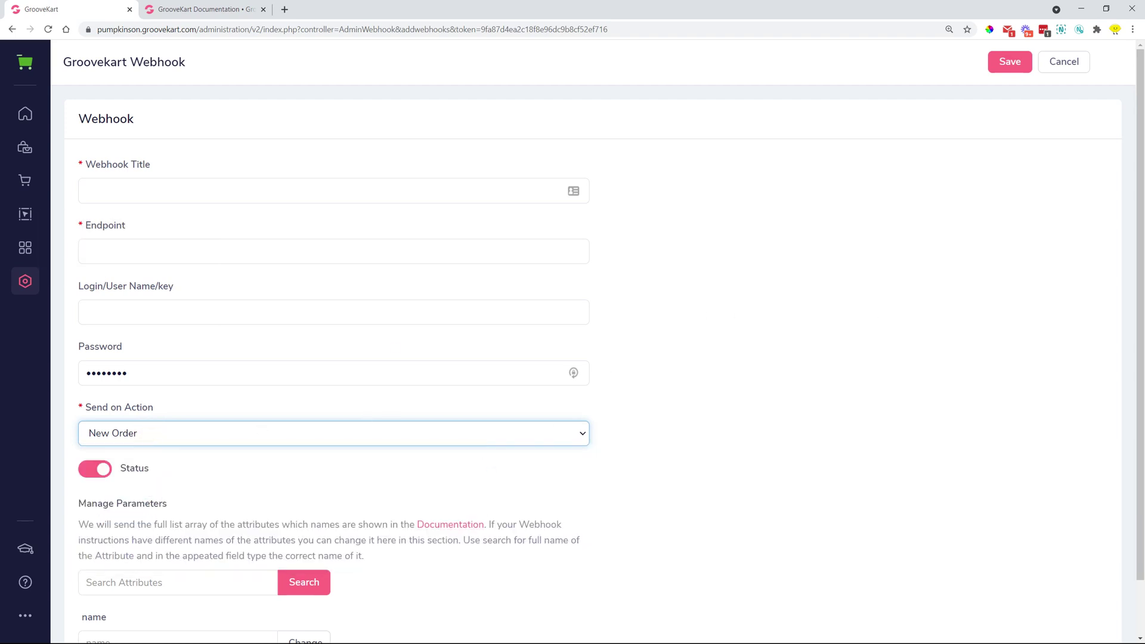
{"action": "left_click", "coordinate": [1066, 63]}
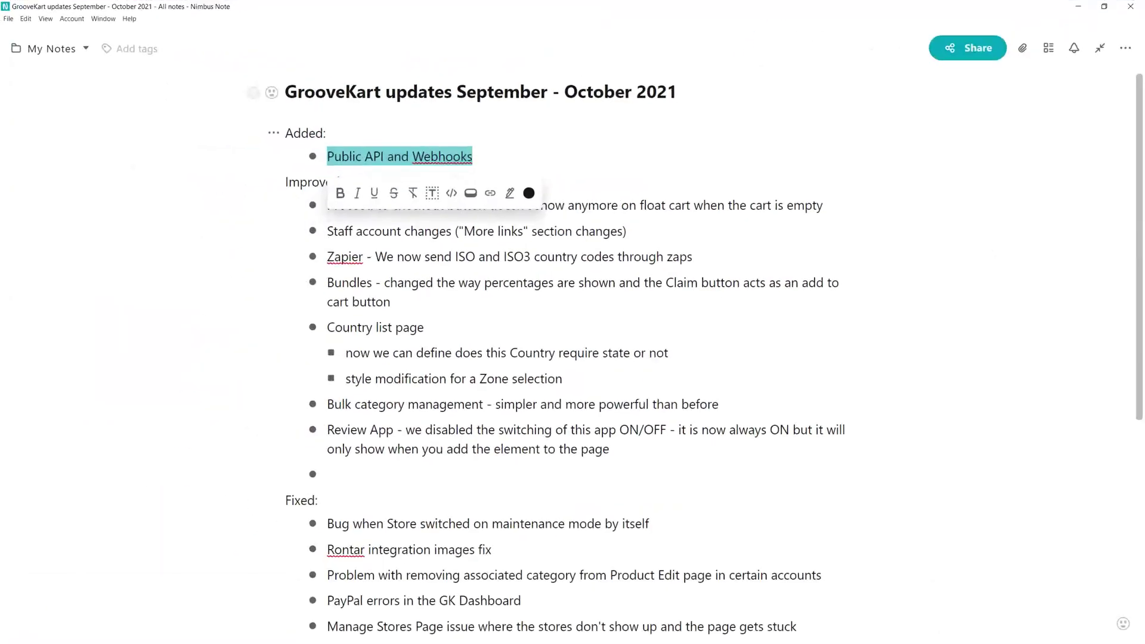
- Highlight the float-cart checkout button item under Improved, then move the notes window aside
{"action": "left_click", "coordinate": [940, 296]}
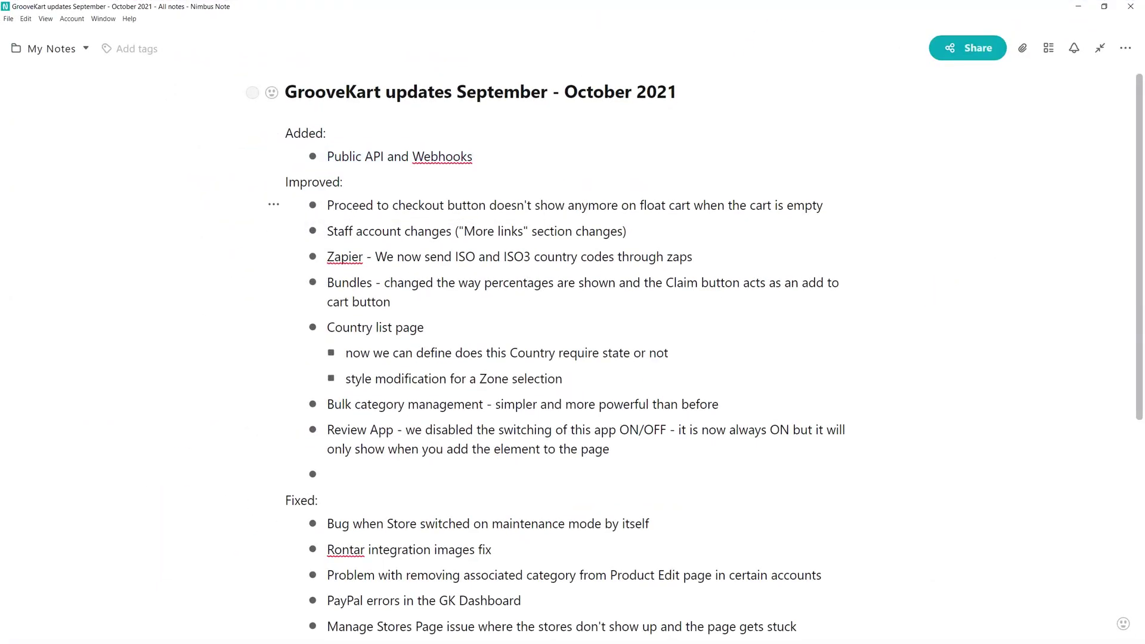
{"action": "left_click_drag", "start_coordinate": [327, 205], "coordinate": [822, 208]}
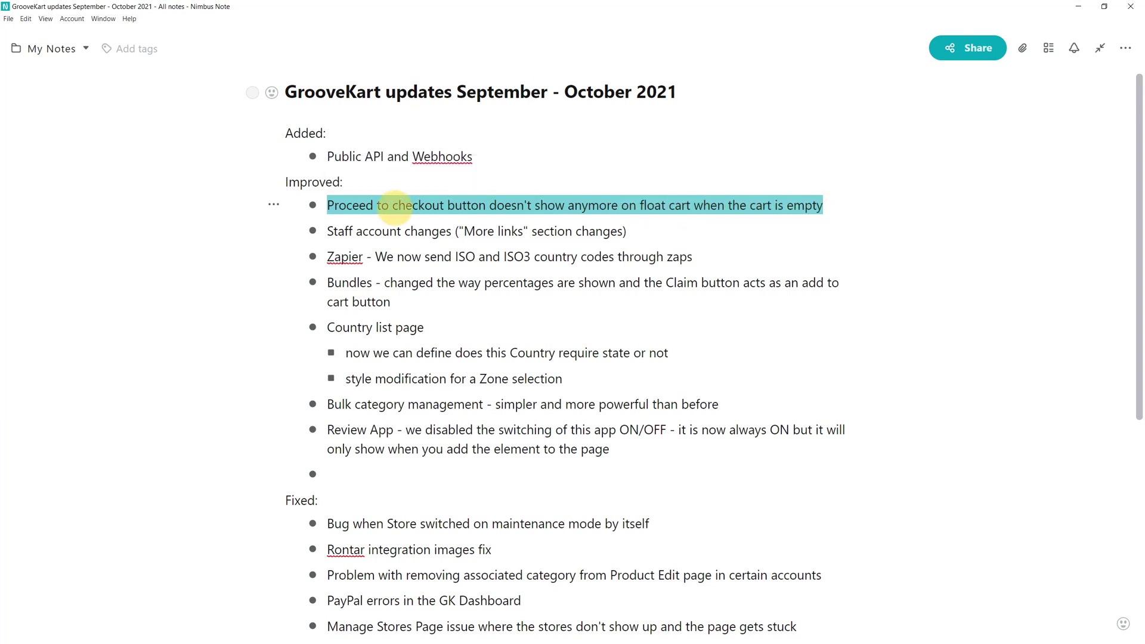
{"action": "left_click", "coordinate": [824, 206]}
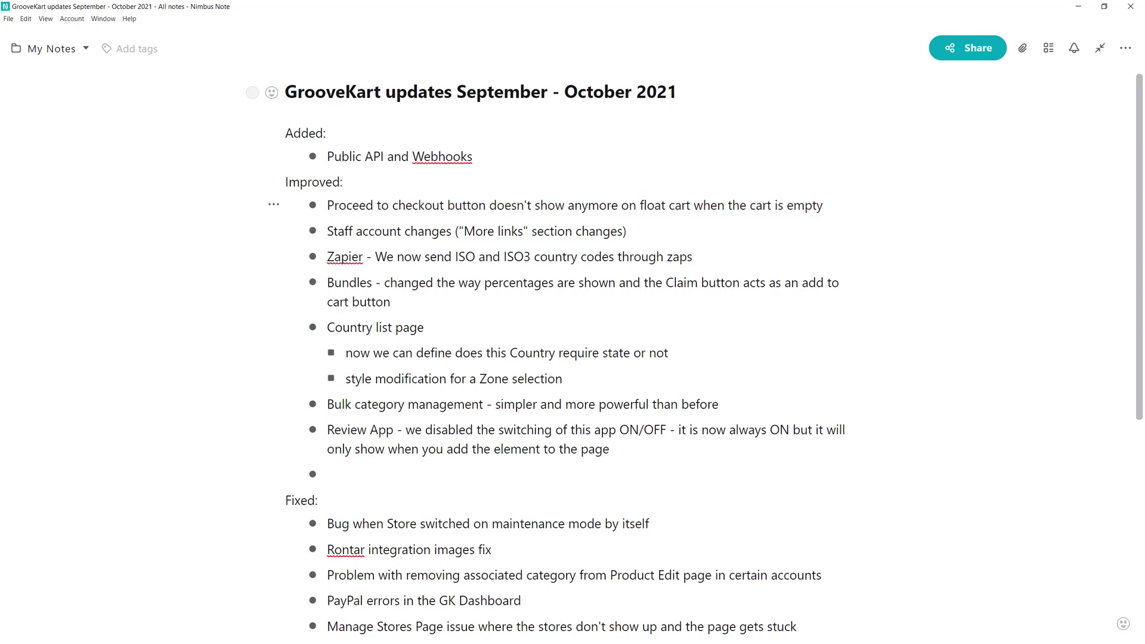
{"action": "left_click_drag", "start_coordinate": [690, 5], "coordinate": [1144, 59]}
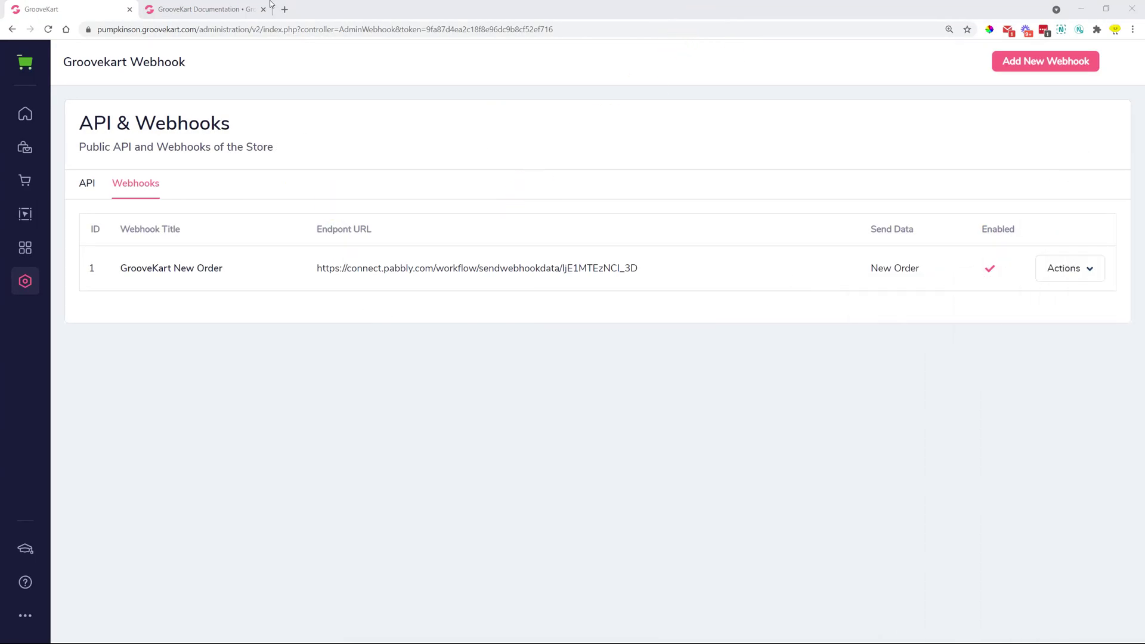
- Copy the store's domain from the address bar and load it in a new tab
{"action": "left_click_drag", "start_coordinate": [180, 30], "coordinate": [99, 30]}
{"action": "key", "text": "ctrl+c"}
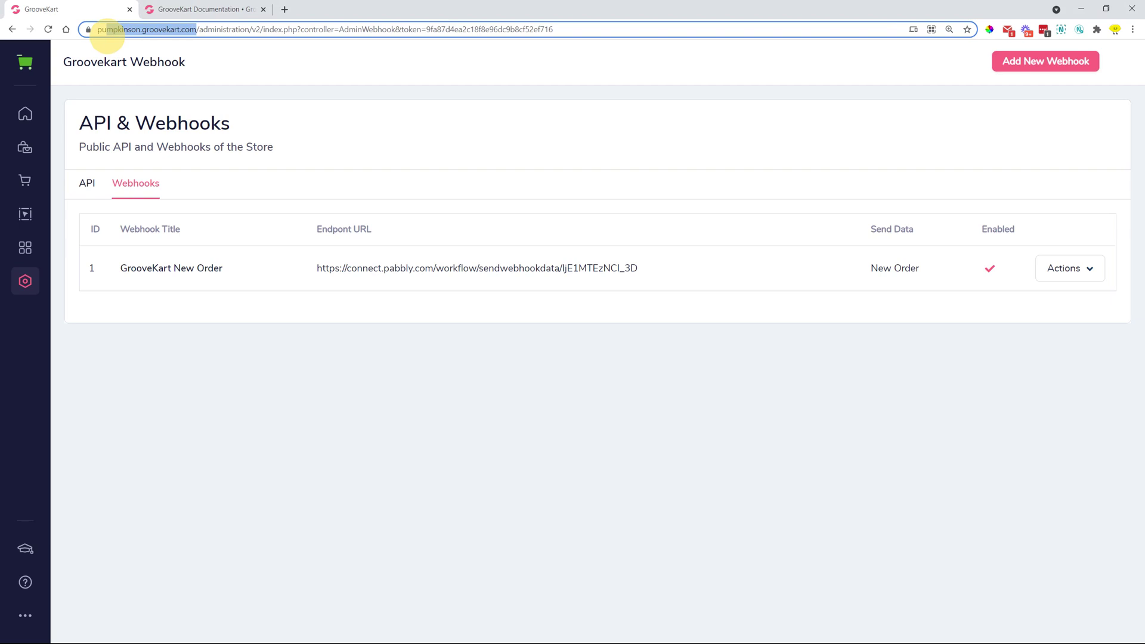
{"action": "right_click", "coordinate": [131, 28]}
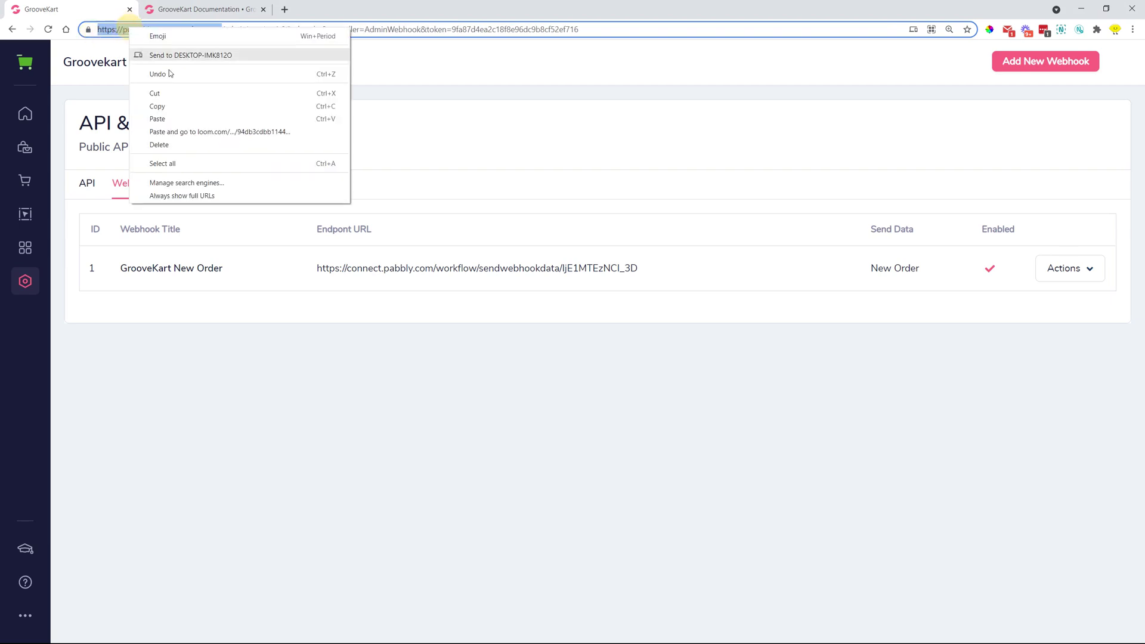
{"action": "left_click", "coordinate": [182, 106]}
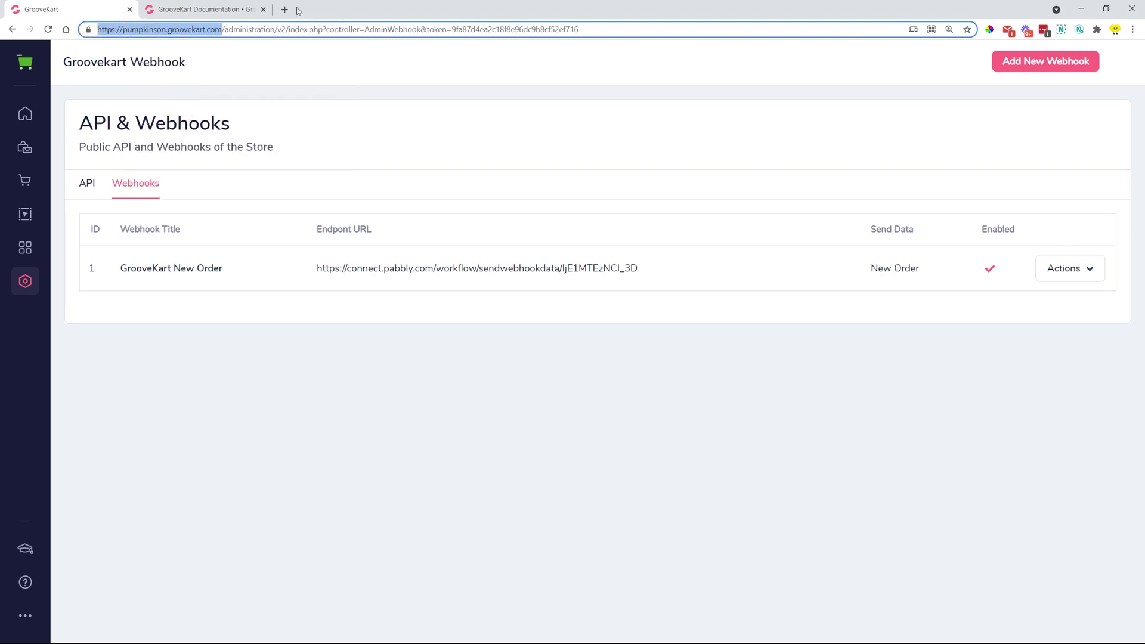
{"action": "left_click", "coordinate": [285, 9]}
{"action": "left_click", "coordinate": [294, 30]}
{"action": "key", "text": "ctrl+v"}
{"action": "key", "text": "Return"}
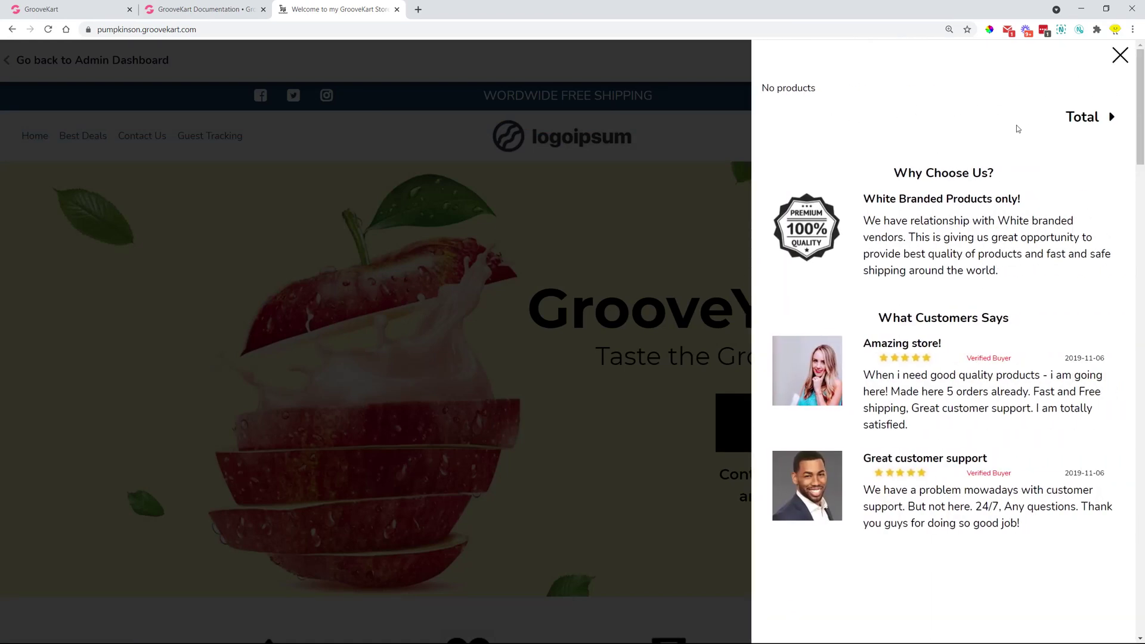
- Close the storefront cart panel, highlight the Staff account changes item, and hide the notes
{"action": "left_click", "coordinate": [1121, 55]}
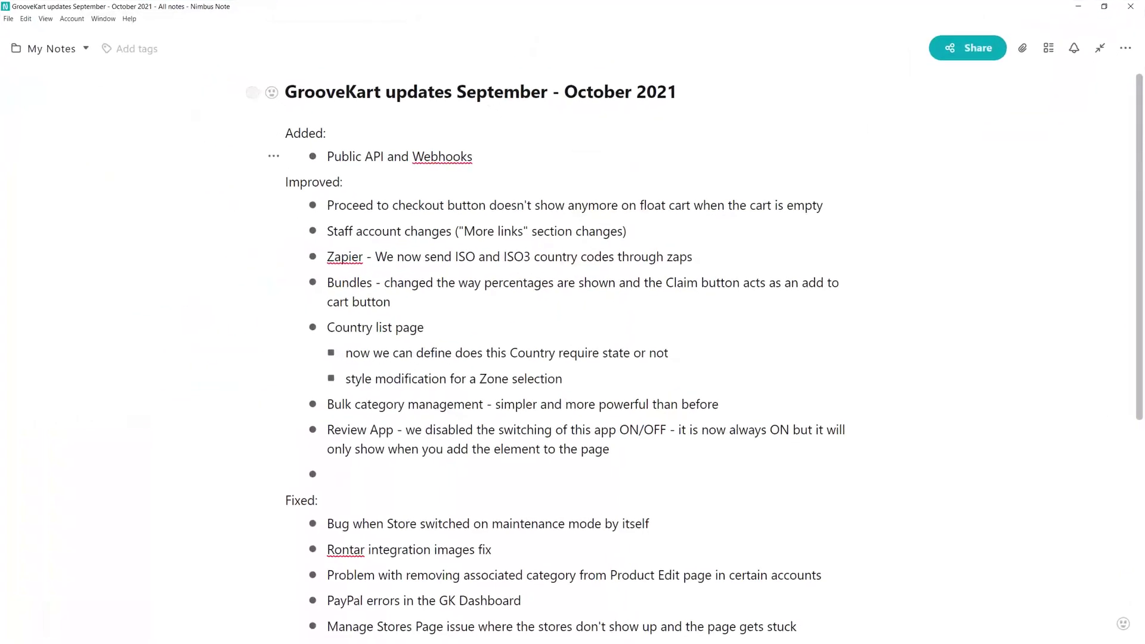
{"action": "left_click_drag", "start_coordinate": [333, 232], "coordinate": [627, 233]}
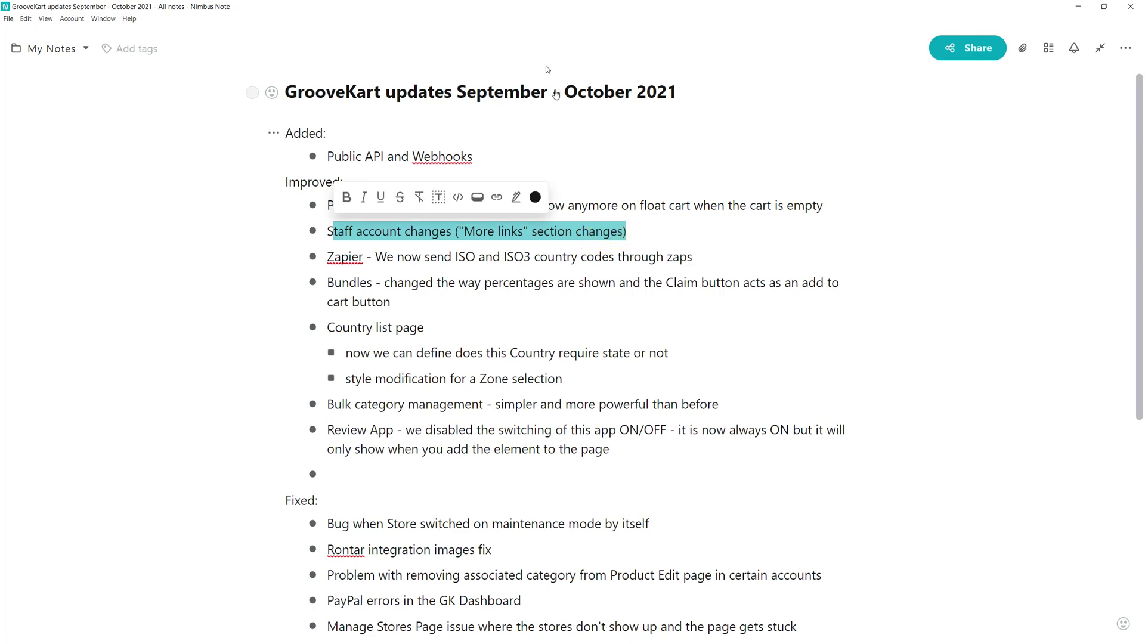
{"action": "left_click_drag", "start_coordinate": [530, 5], "coordinate": [573, 71]}
{"action": "key", "text": "super+Down"}
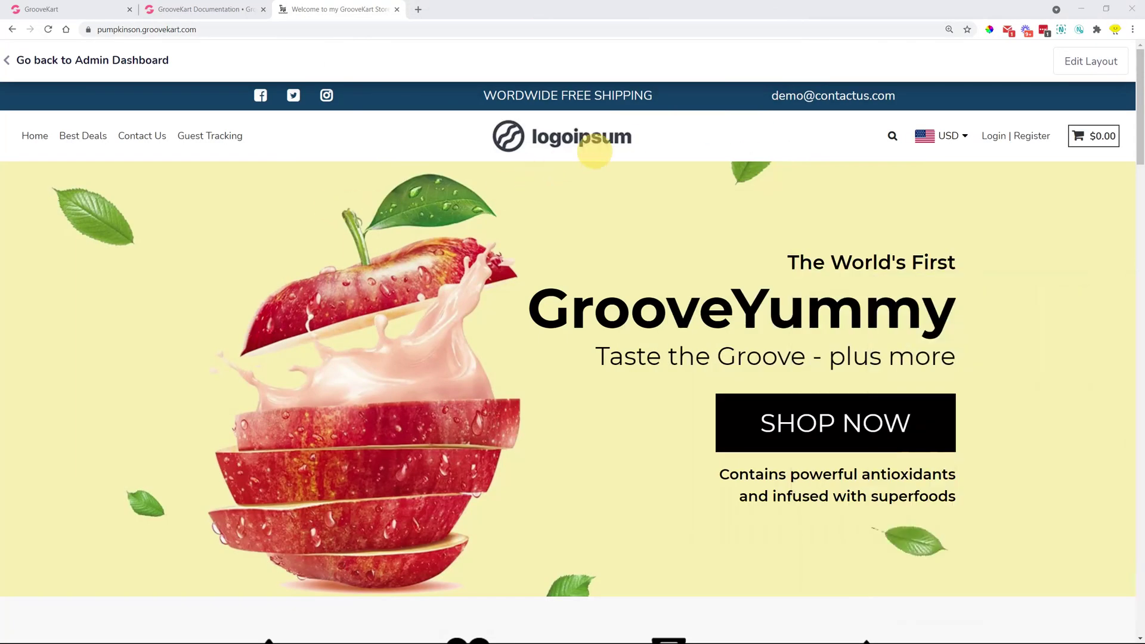
- Switch to the admin tab, go to the dashboard Home, and open the '...' More Links list
{"action": "left_click", "coordinate": [101, 7]}
{"action": "left_click", "coordinate": [32, 124]}
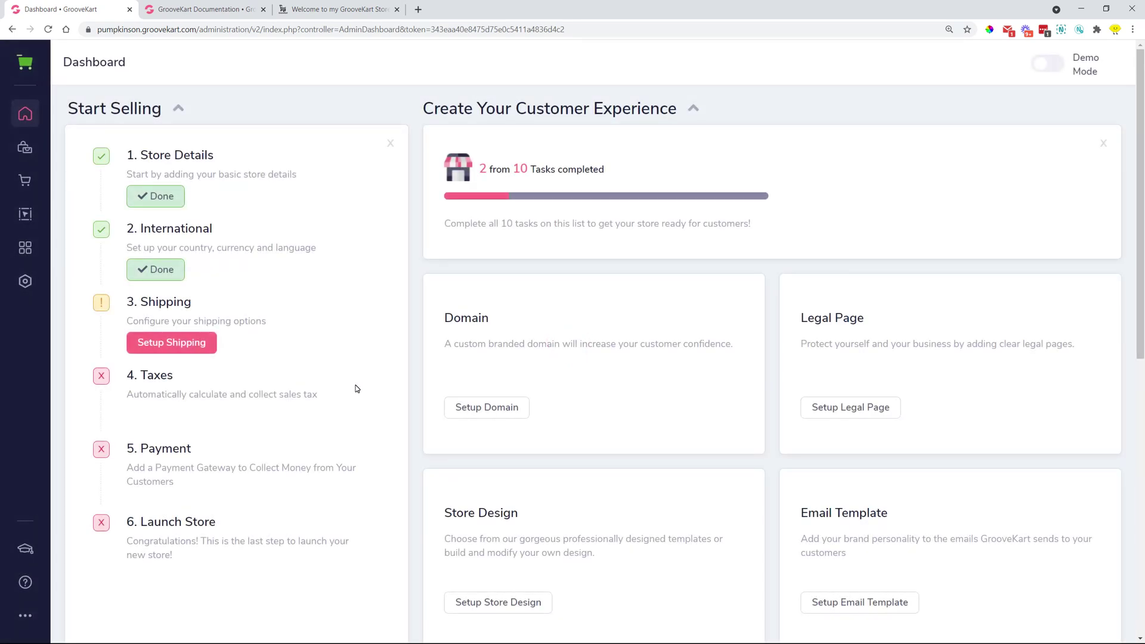
{"action": "left_click", "coordinate": [25, 616]}
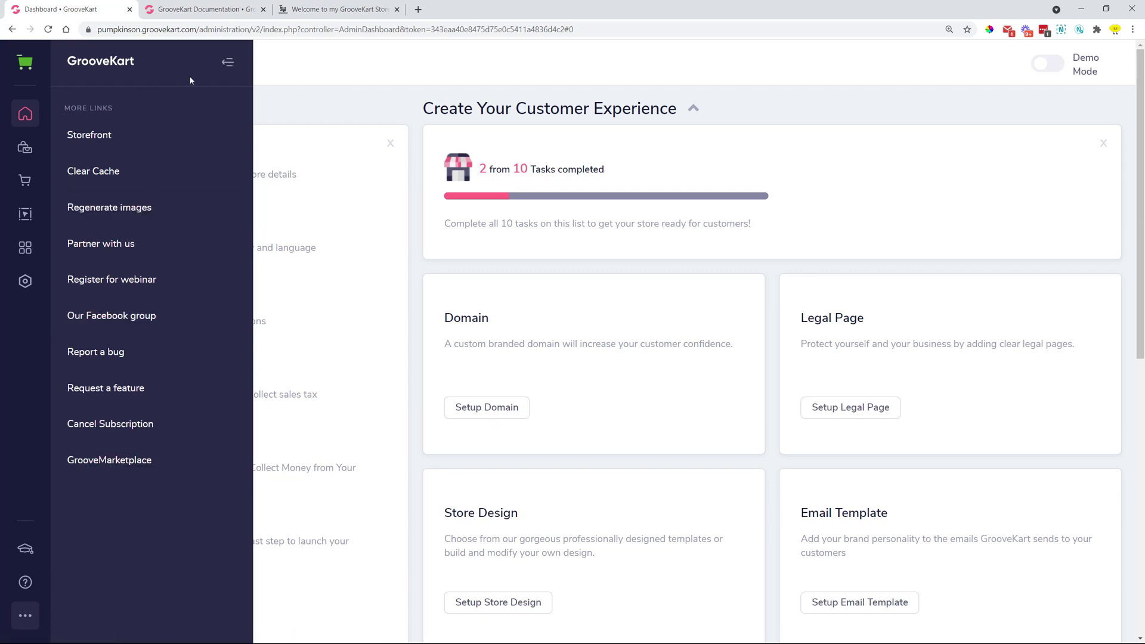
- Collapse More Links and highlight the Zapier sentence, picking out ISO and ISO3
{"action": "left_click", "coordinate": [229, 65]}
{"action": "key", "text": "alt+Tab"}
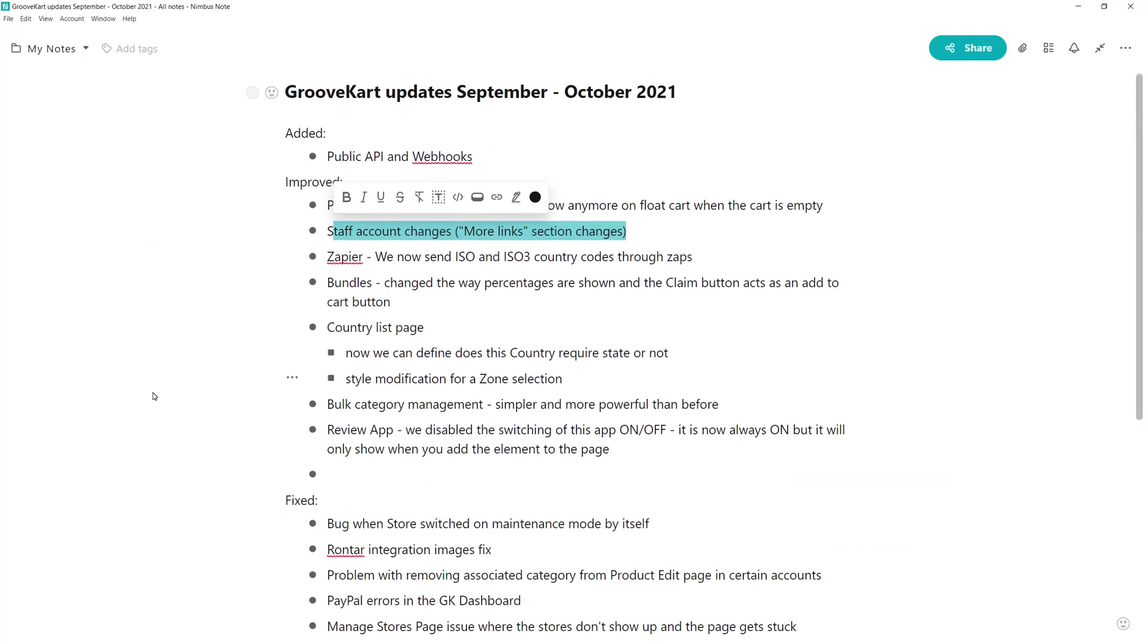
{"action": "left_click_drag", "start_coordinate": [693, 256], "coordinate": [372, 257]}
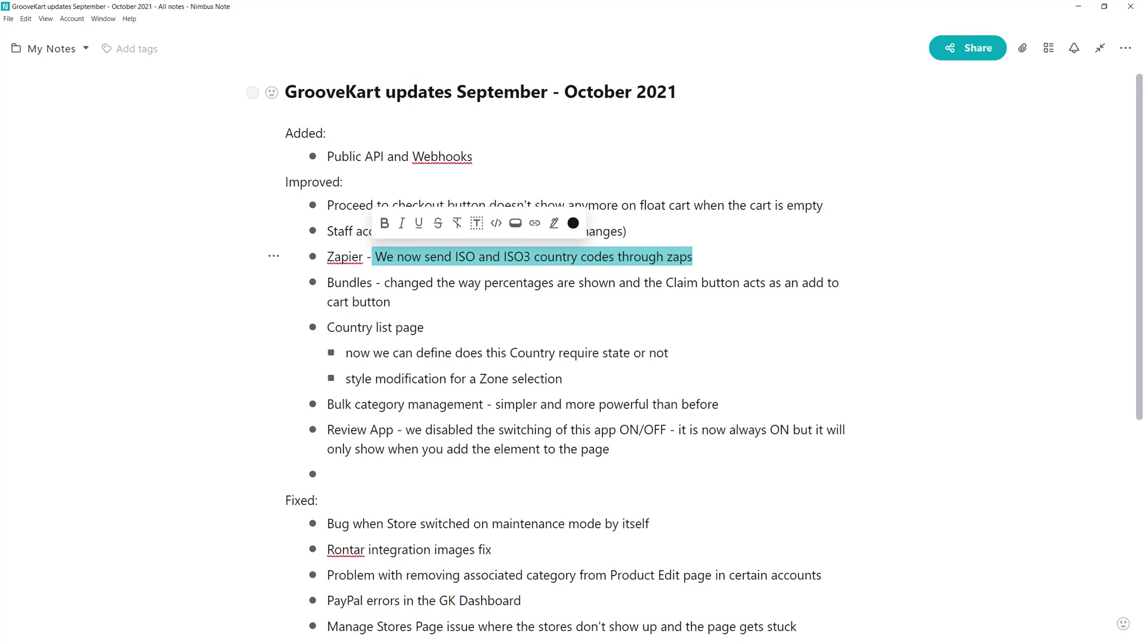
{"action": "left_click", "coordinate": [693, 257]}
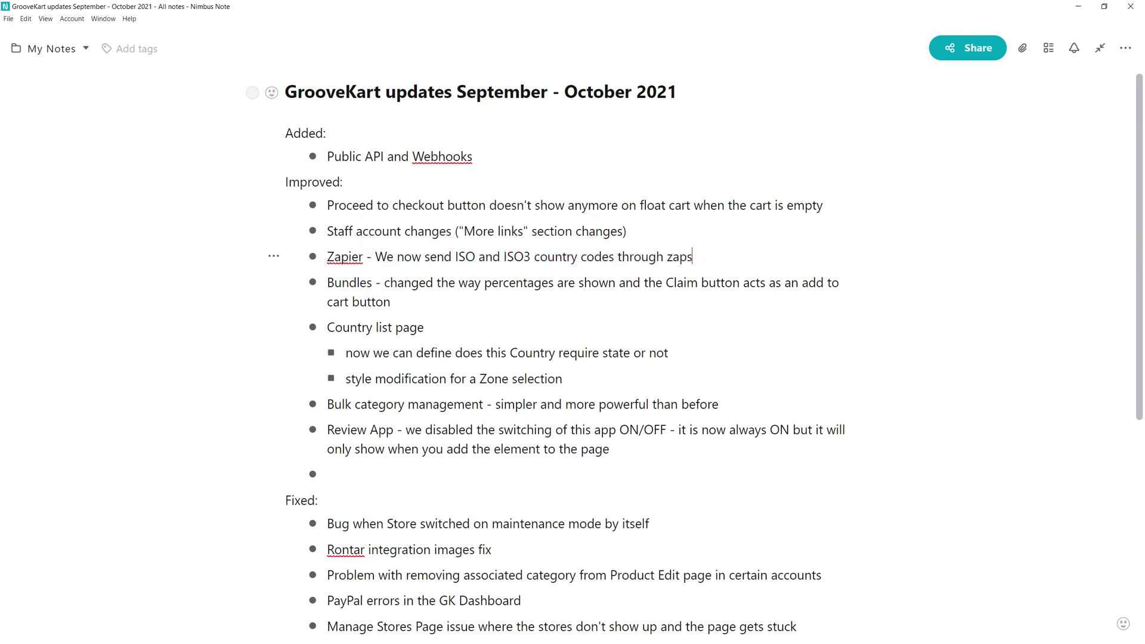
{"action": "double_click", "coordinate": [465, 257]}
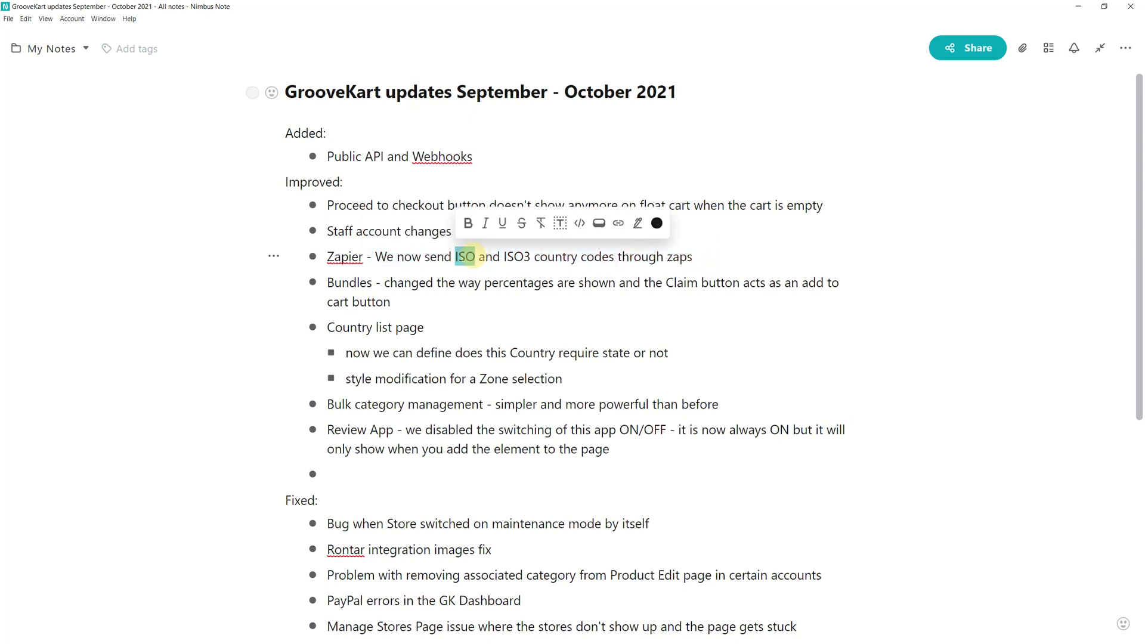
{"action": "double_click", "coordinate": [517, 257]}
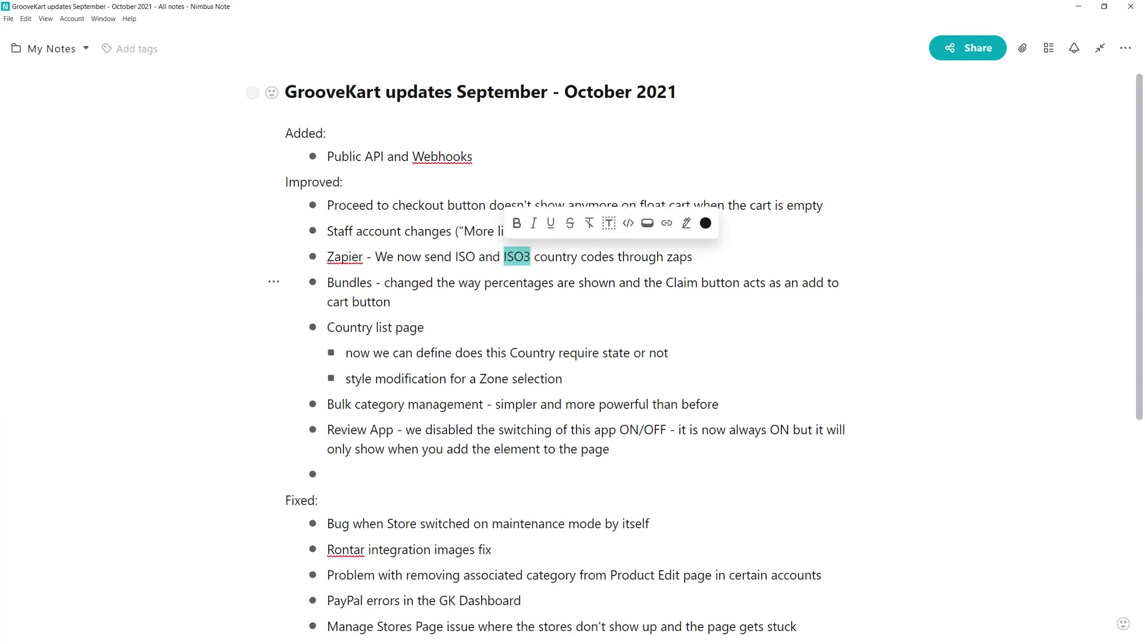
{"action": "left_click", "coordinate": [571, 258]}
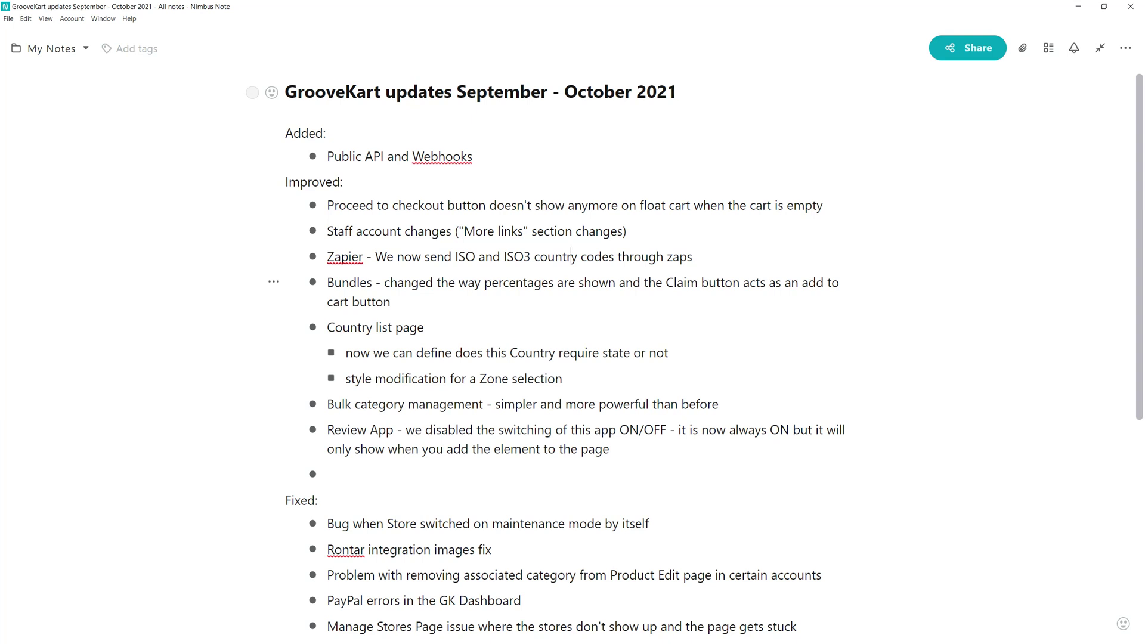
- Highlight the Bundles and Country list page items in the update notes
{"action": "left_click_drag", "start_coordinate": [656, 283], "coordinate": [763, 285]}
{"action": "left_click", "coordinate": [503, 310]}
{"action": "left_click_drag", "start_coordinate": [327, 328], "coordinate": [422, 328]}
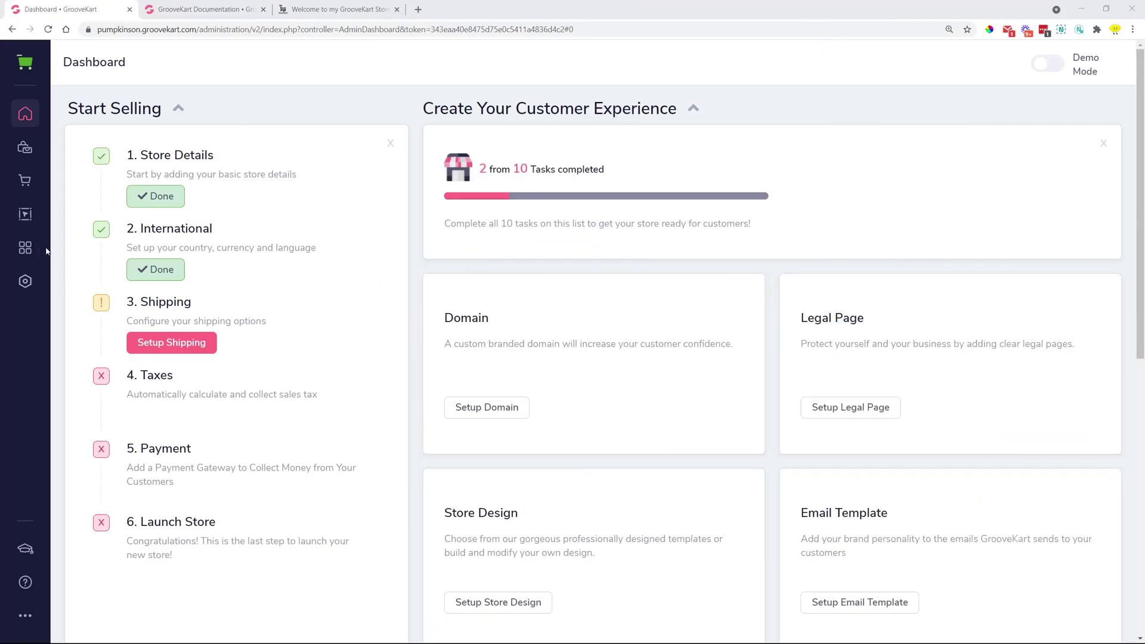
- Open the International Zones list and tick the Europe zone
{"action": "left_click", "coordinate": [33, 278]}
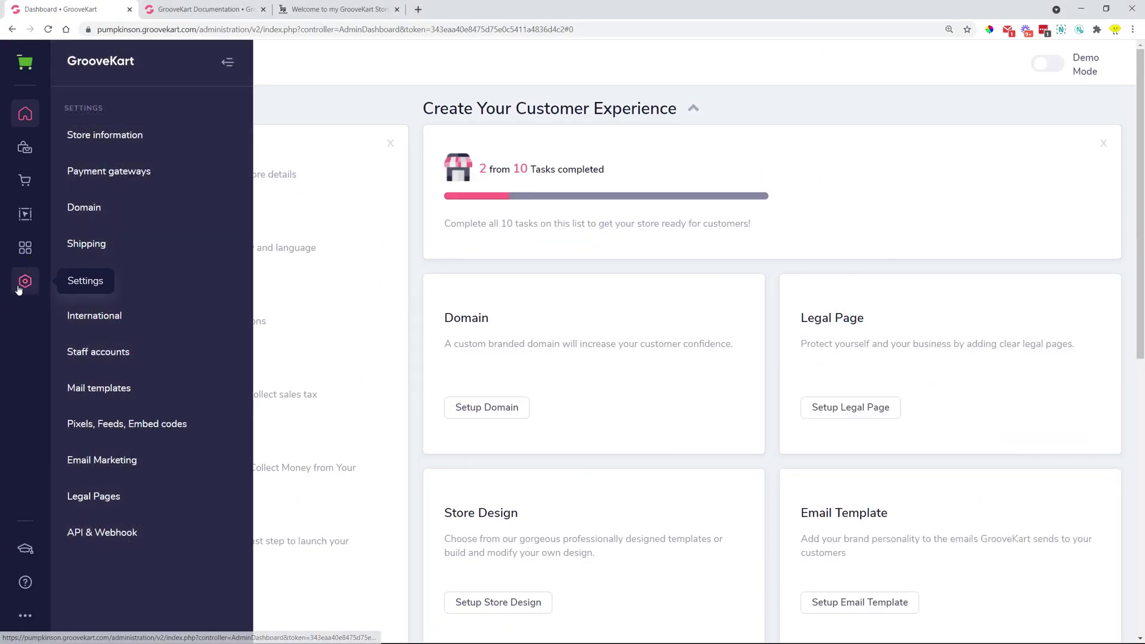
{"action": "left_click", "coordinate": [93, 322]}
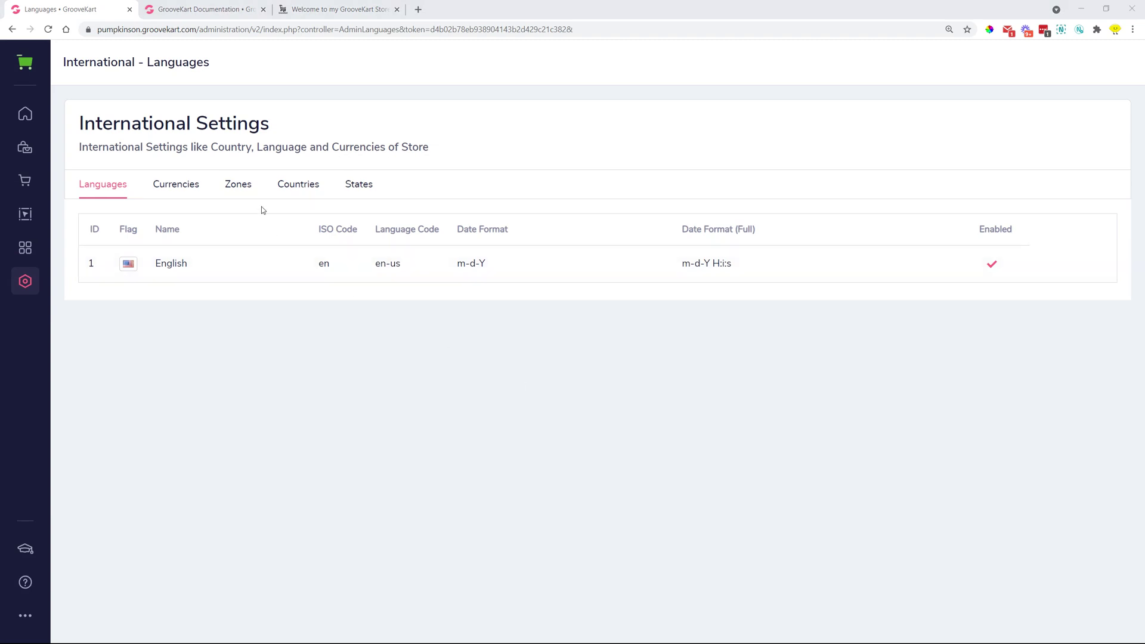
{"action": "left_click", "coordinate": [241, 189]}
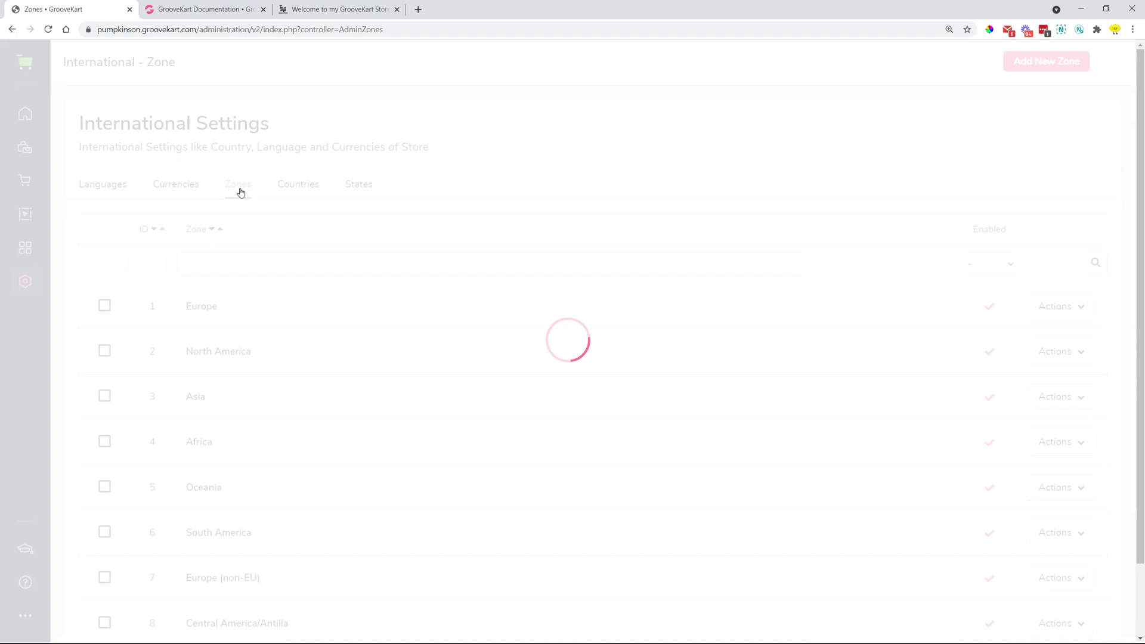
{"action": "scroll", "coordinate": [104, 305], "scroll_direction": "down", "scroll_amount": 2}
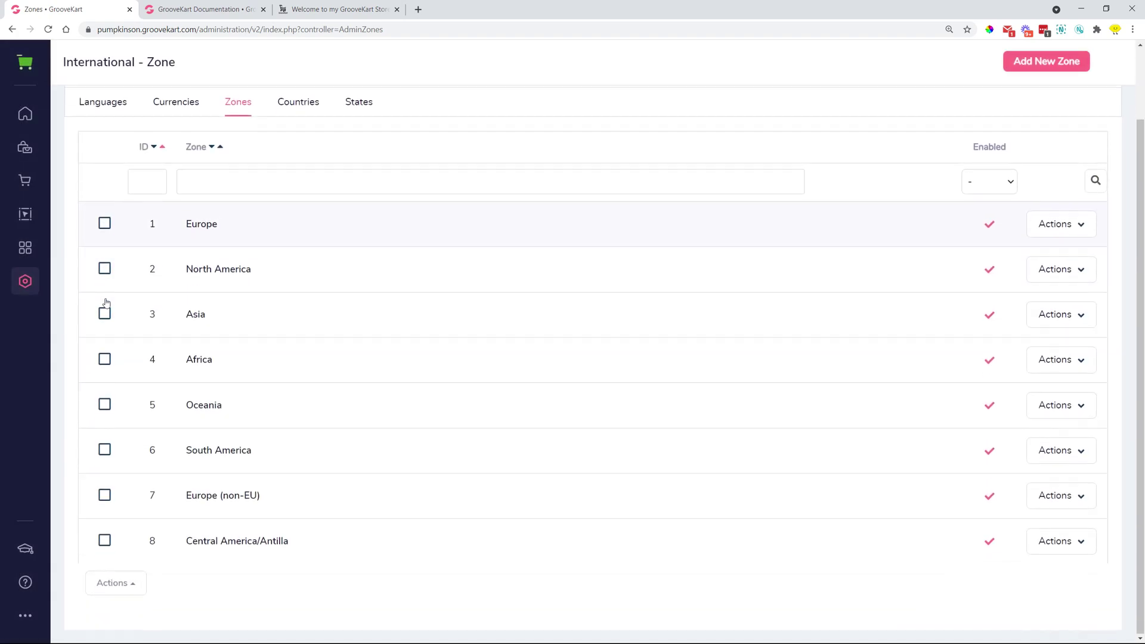
{"action": "left_click", "coordinate": [106, 223]}
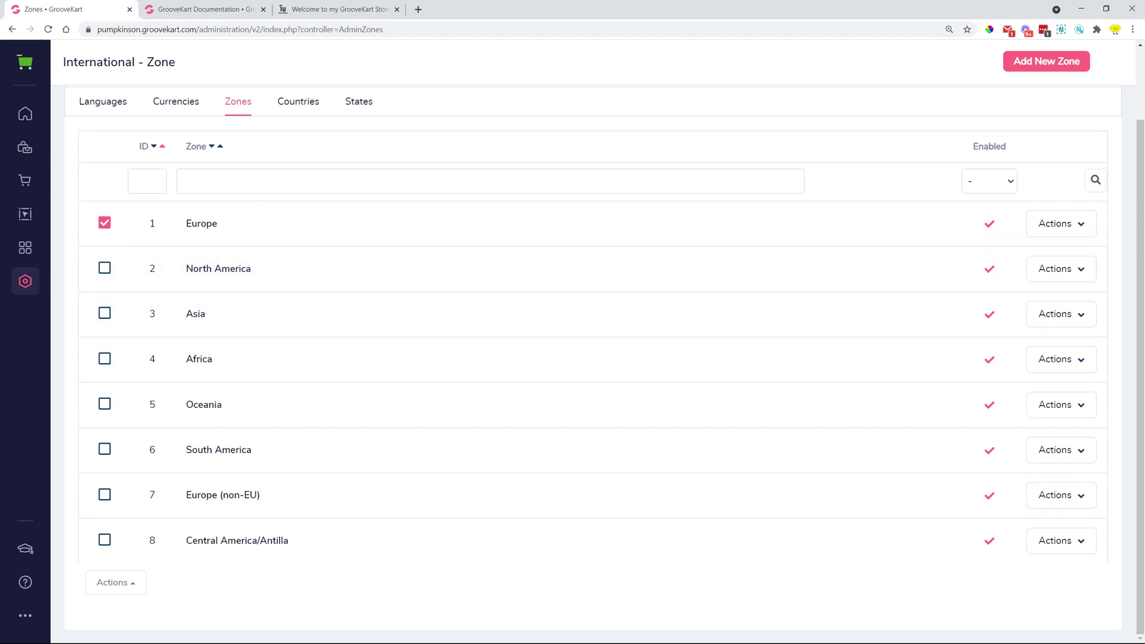
- Try the Zone name, ID and Enabled filters and the bulk Actions menu, then return to the update notes
{"action": "left_click", "coordinate": [295, 171]}
{"action": "left_click", "coordinate": [141, 179]}
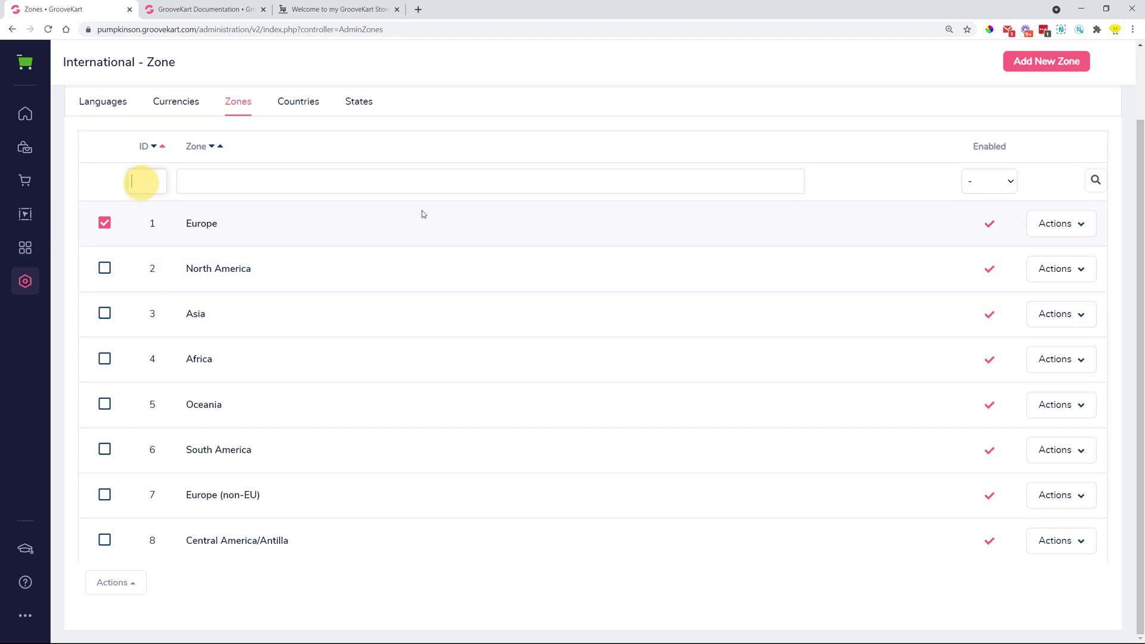
{"action": "left_click", "coordinate": [1010, 181]}
{"action": "left_click", "coordinate": [1010, 181]}
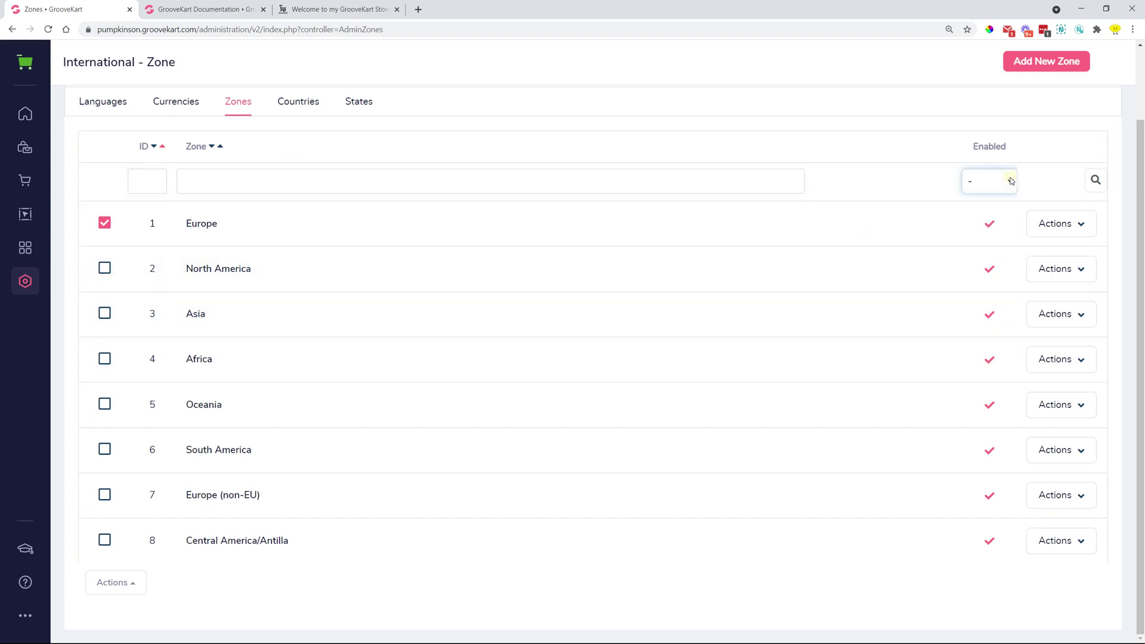
{"action": "left_click", "coordinate": [114, 591]}
{"action": "scroll", "coordinate": [138, 594], "scroll_direction": "down", "scroll_amount": 1}
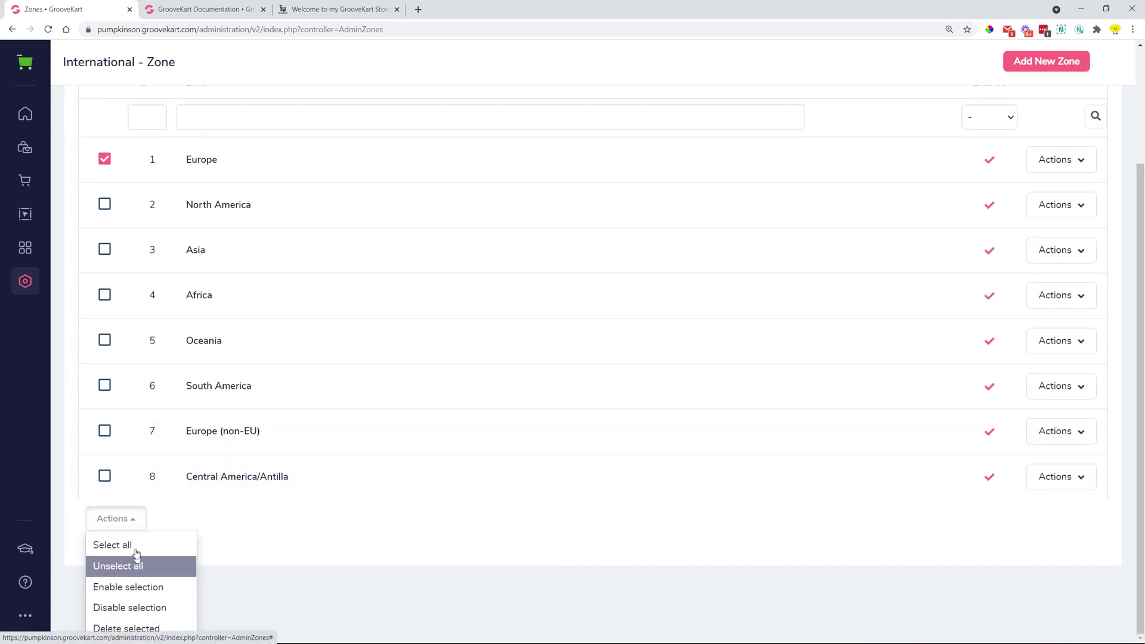
{"action": "scroll", "coordinate": [319, 440], "scroll_direction": "up", "scroll_amount": 2}
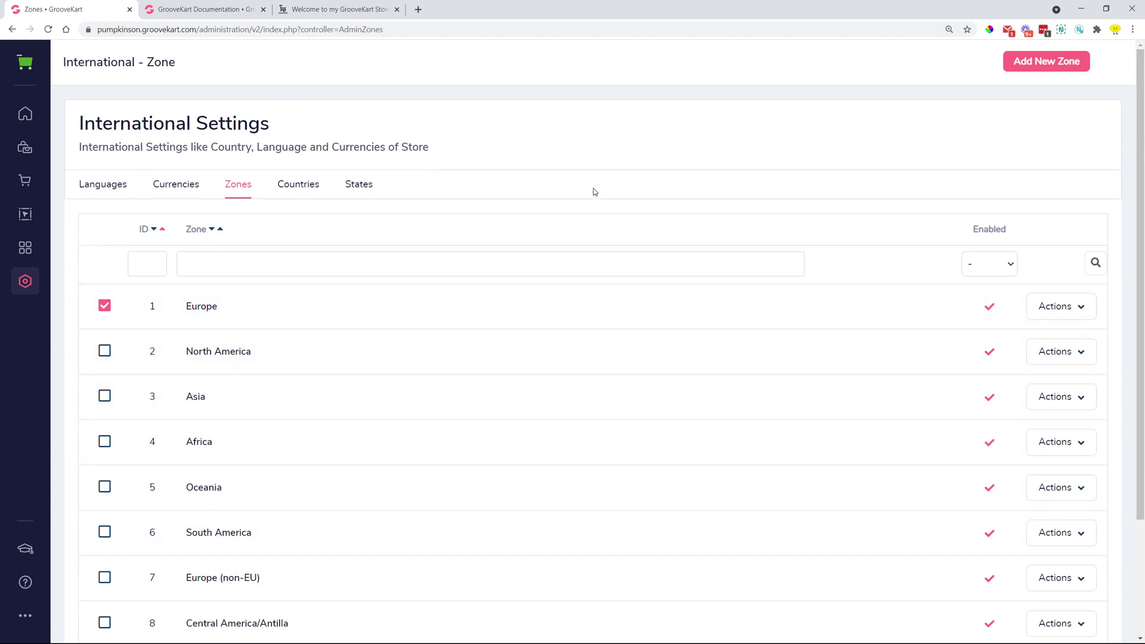
{"action": "key", "text": "alt+Tab"}
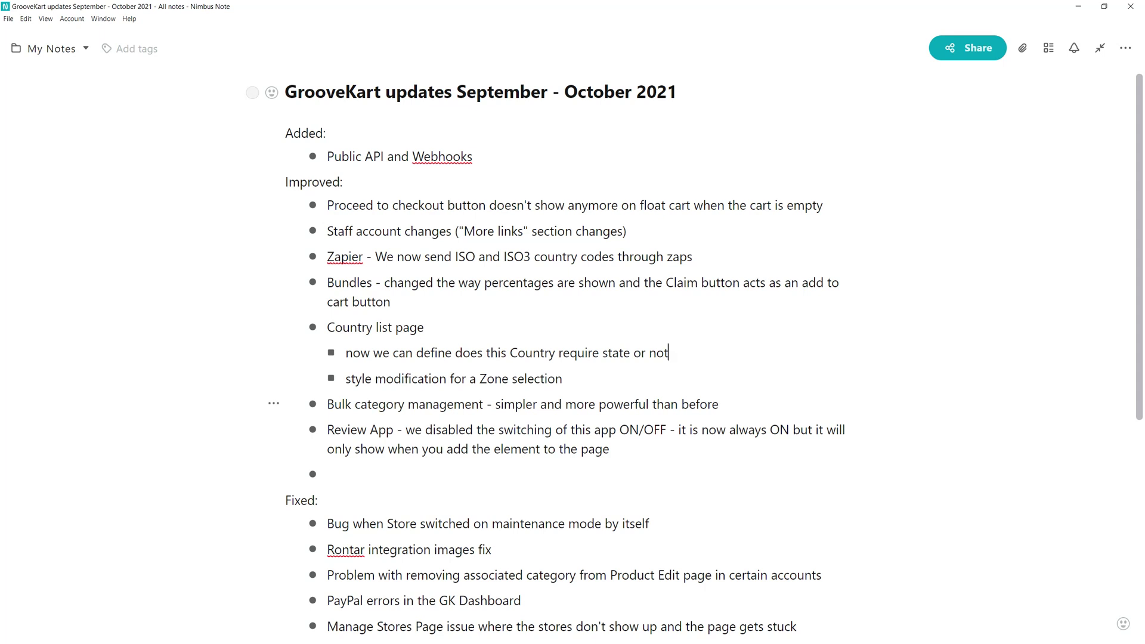
- Highlight the Bulk category management item in the notes, then return to the zones list
{"action": "left_click_drag", "start_coordinate": [328, 405], "coordinate": [744, 401]}
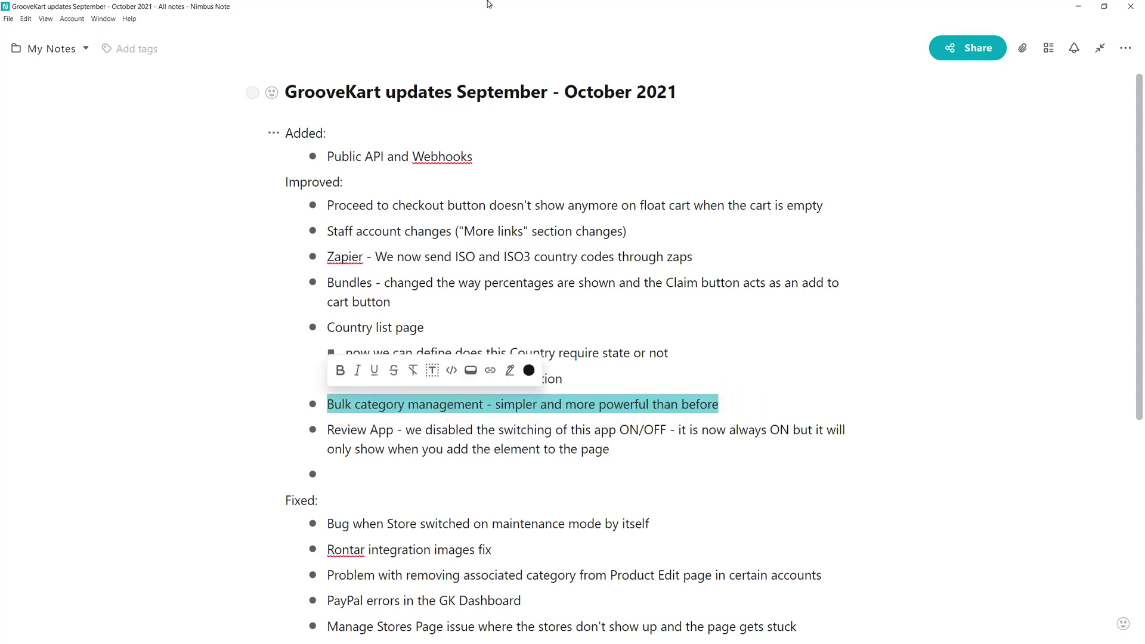
{"action": "key", "text": "alt+Tab"}
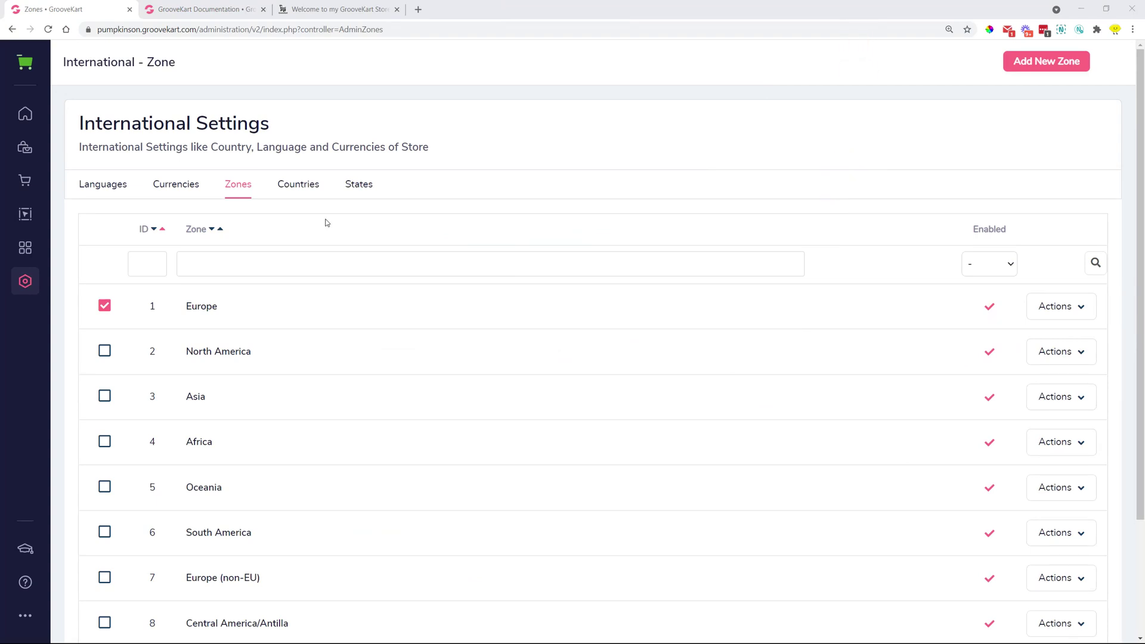
- View the Products > Categories page, then go to My Products
{"action": "left_click", "coordinate": [24, 148]}
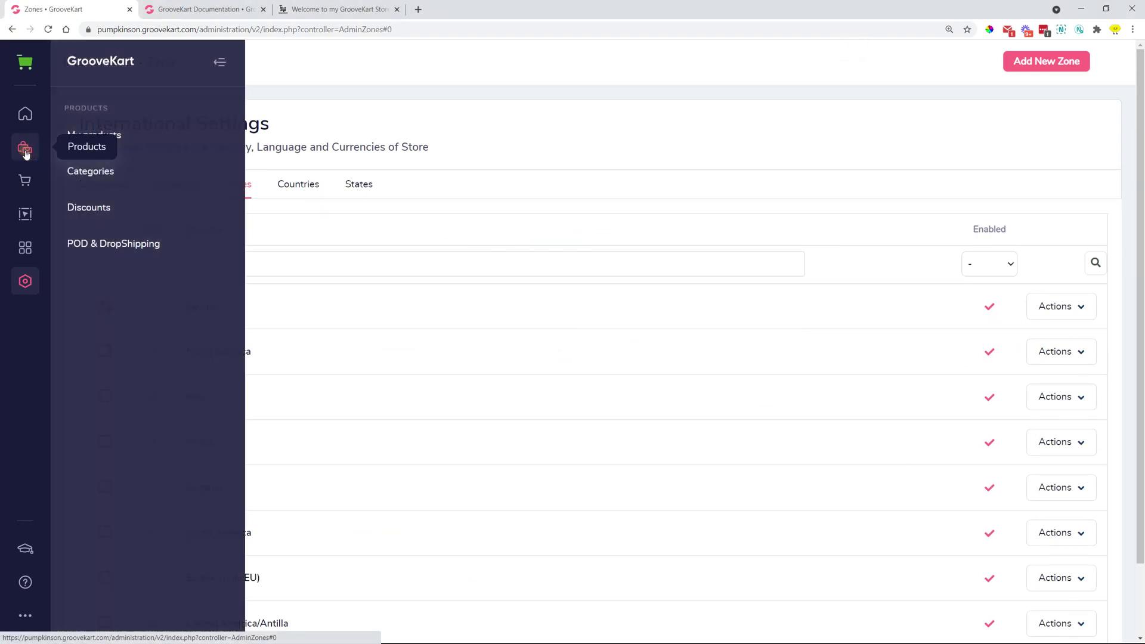
{"action": "left_click", "coordinate": [78, 173]}
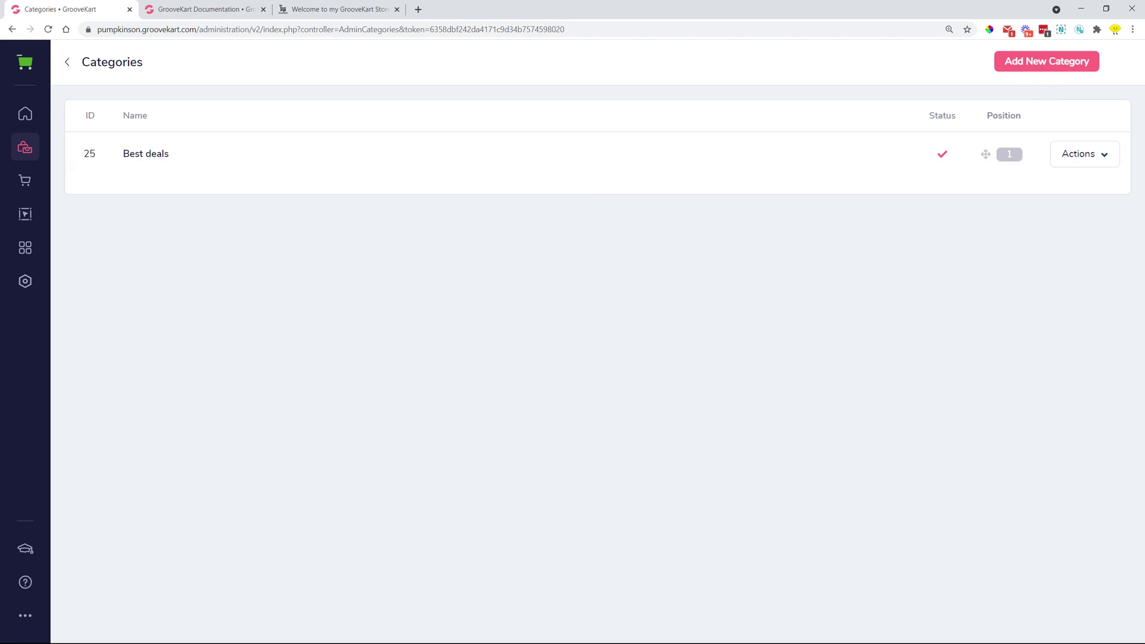
{"action": "left_click", "coordinate": [25, 146]}
{"action": "left_click", "coordinate": [126, 136]}
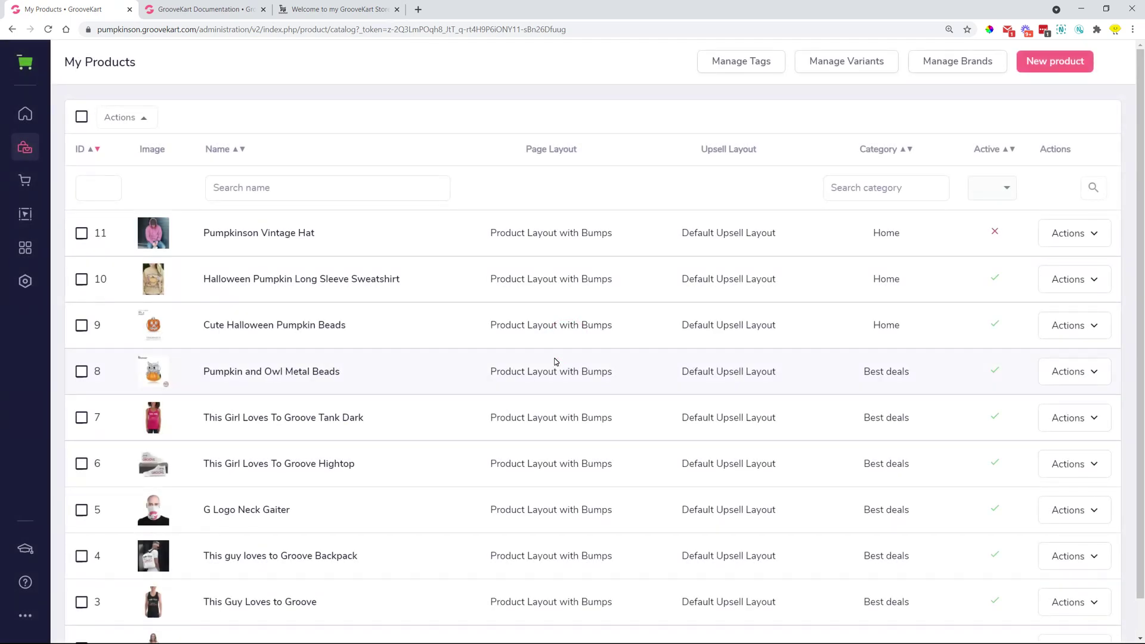
- Tick products 11 down to 7 and show the bulk Actions dropdown
{"action": "left_click", "coordinate": [81, 235]}
{"action": "left_click", "coordinate": [82, 280]}
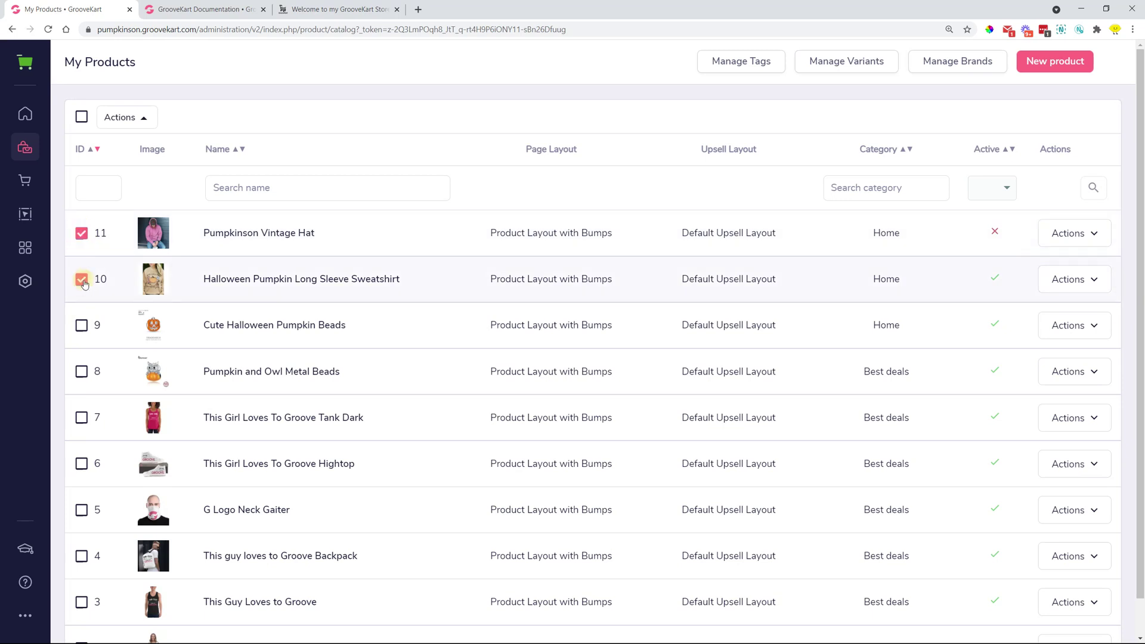
{"action": "left_click", "coordinate": [82, 327]}
{"action": "left_click", "coordinate": [81, 372]}
{"action": "left_click", "coordinate": [82, 416]}
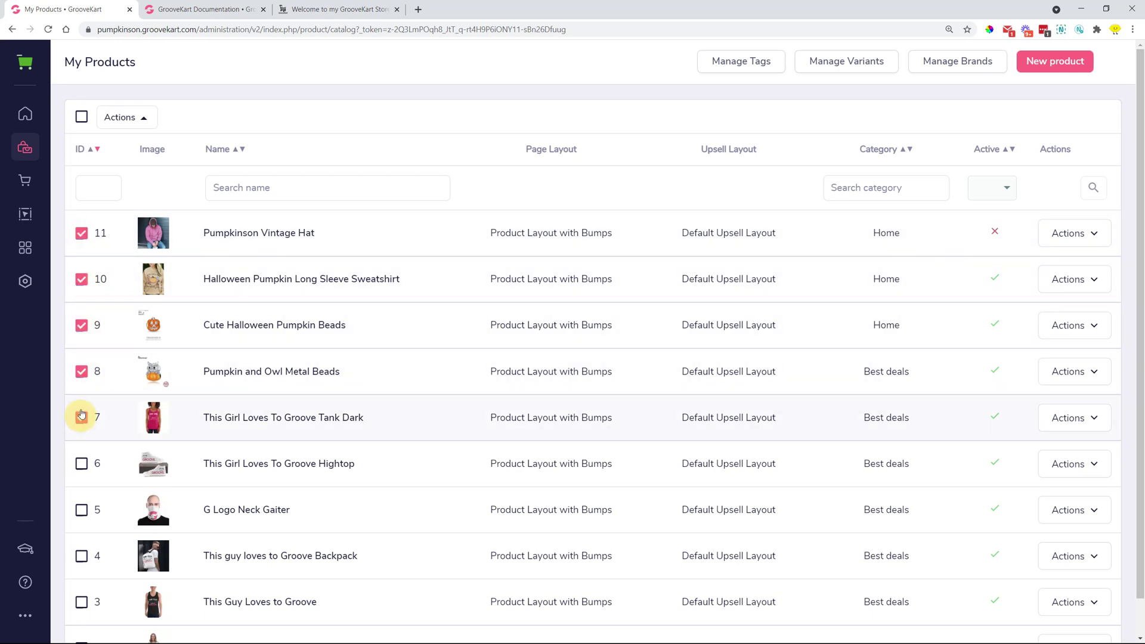
{"action": "left_click", "coordinate": [137, 117]}
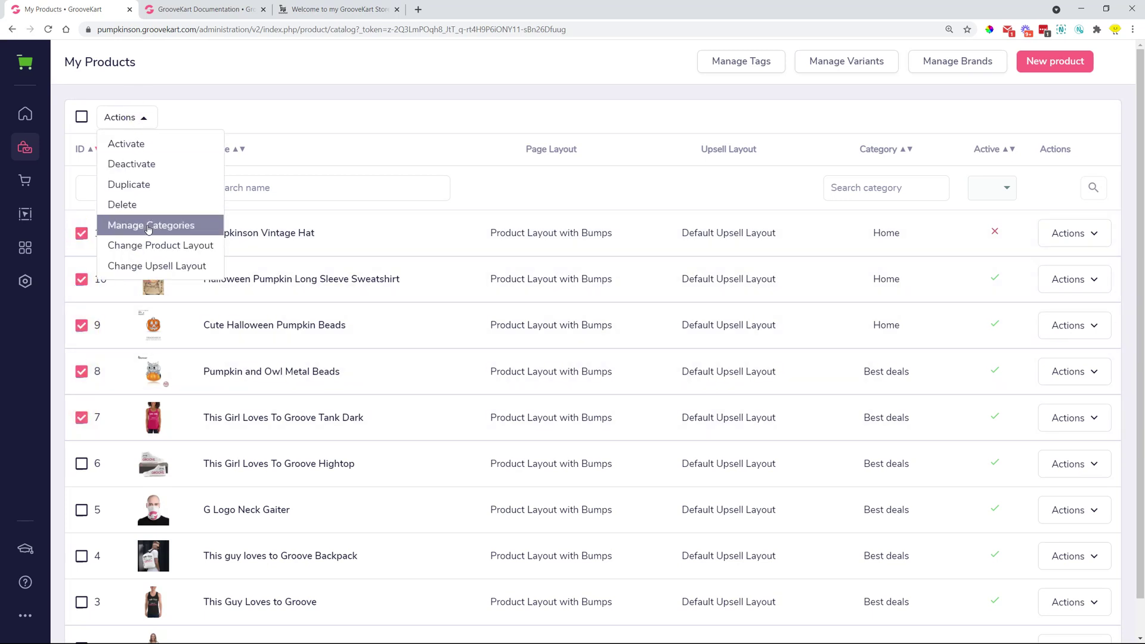
{"action": "left_click", "coordinate": [148, 229]}
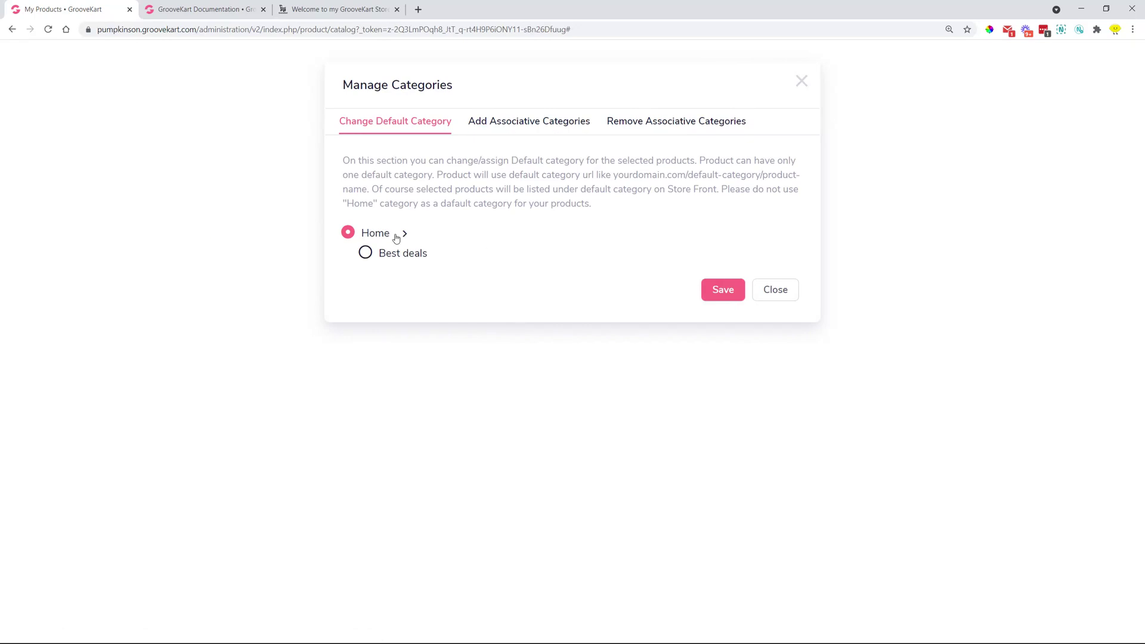
{"action": "left_click", "coordinate": [366, 253]}
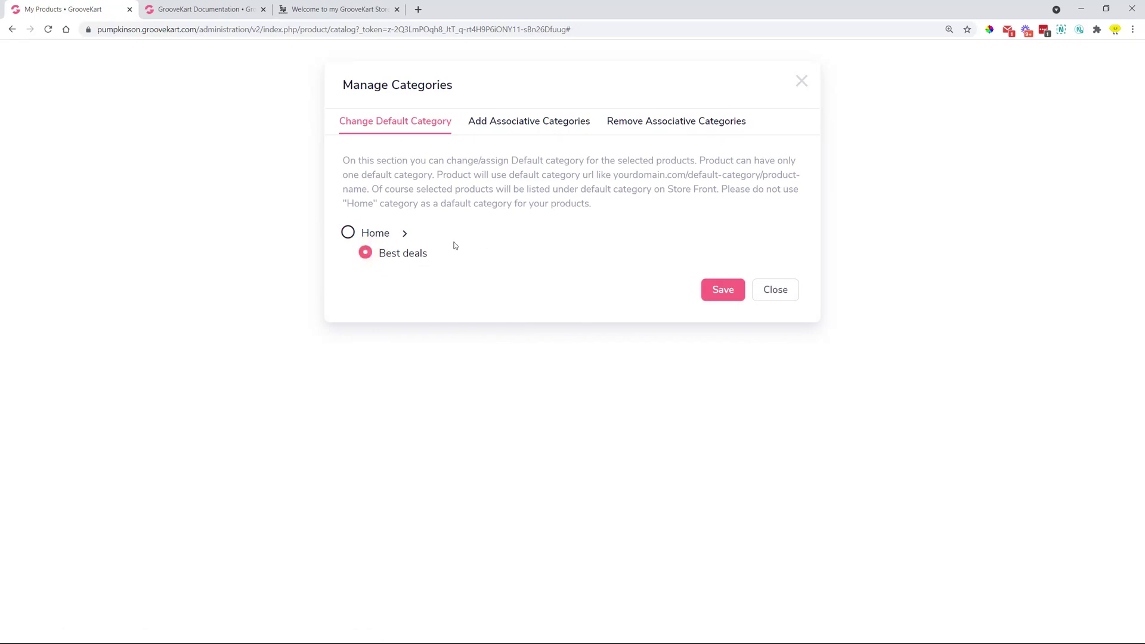
{"action": "left_click", "coordinate": [507, 128]}
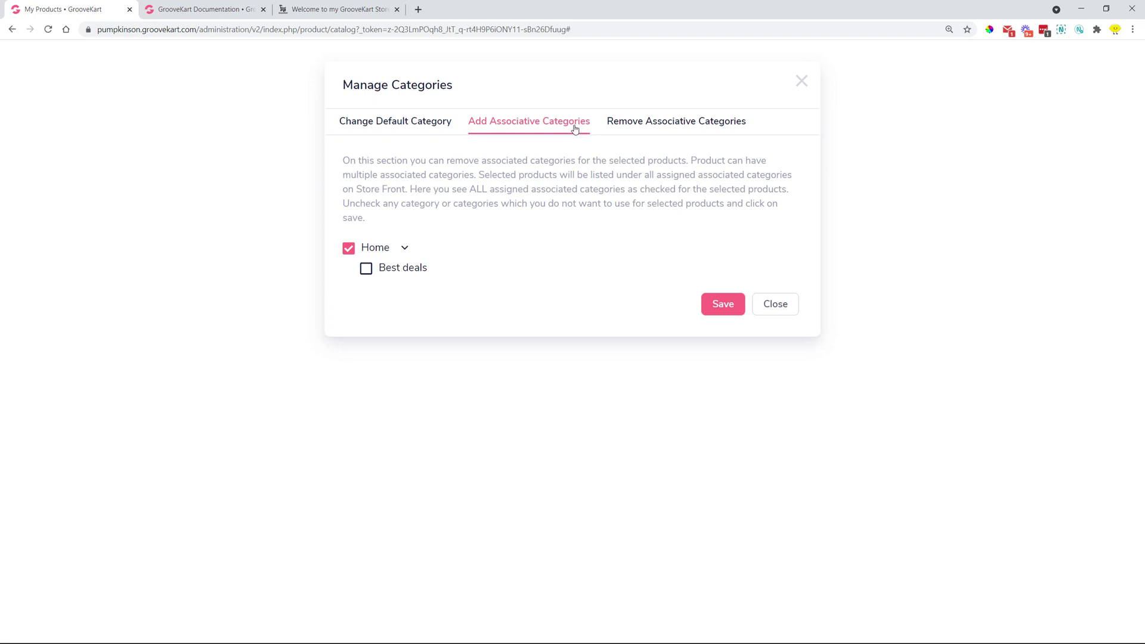
{"action": "left_click", "coordinate": [635, 122]}
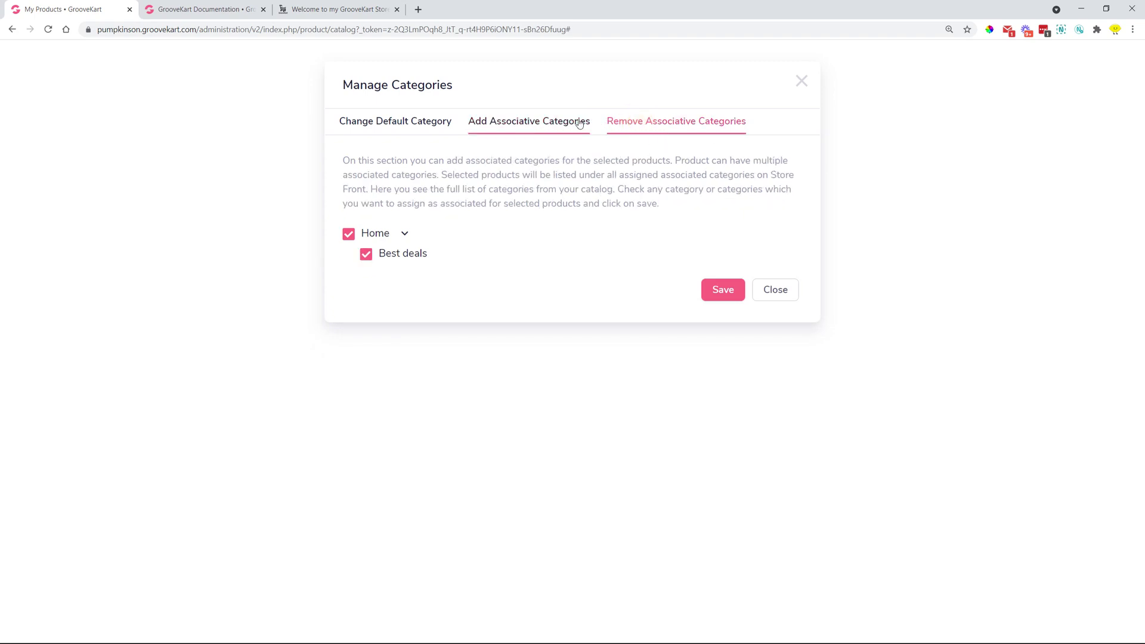
{"action": "left_click", "coordinate": [527, 121]}
{"action": "left_click", "coordinate": [423, 119]}
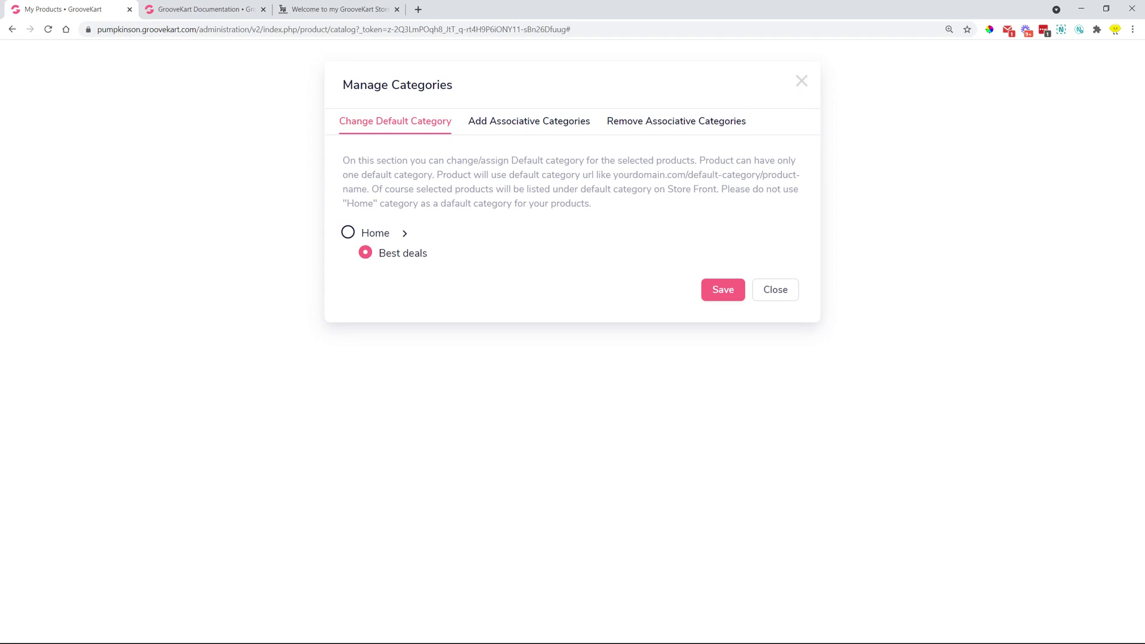
{"action": "left_click", "coordinate": [801, 81]}
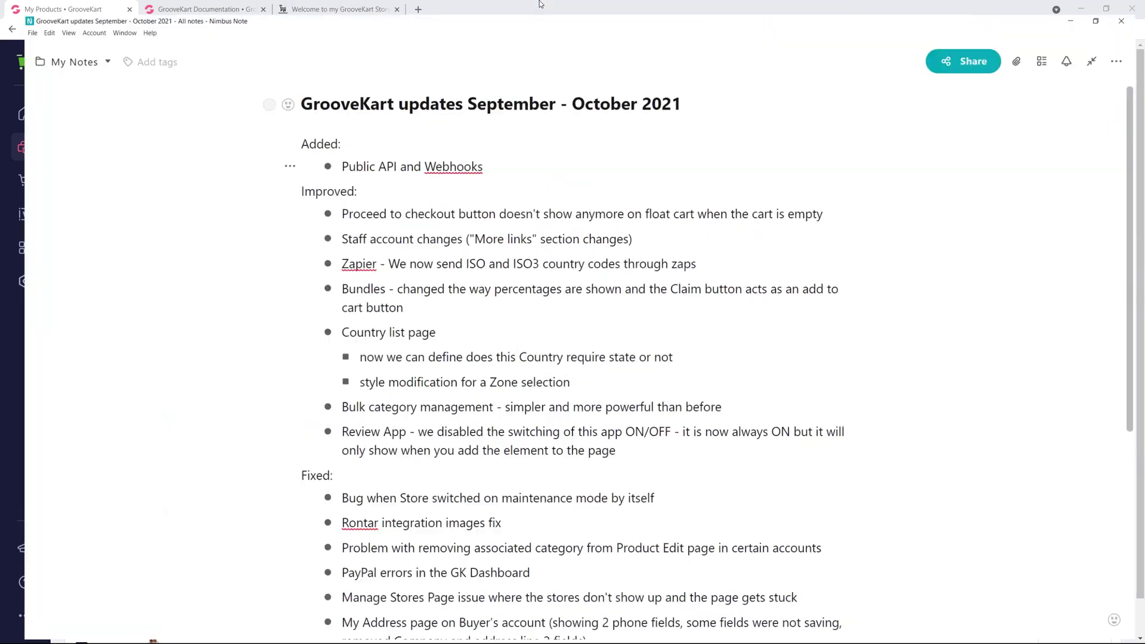
- Highlight text in the Review App note line, then shrink the notes window to reveal the product list
{"action": "left_click_drag", "start_coordinate": [329, 430], "coordinate": [687, 445]}
{"action": "left_click", "coordinate": [752, 454]}
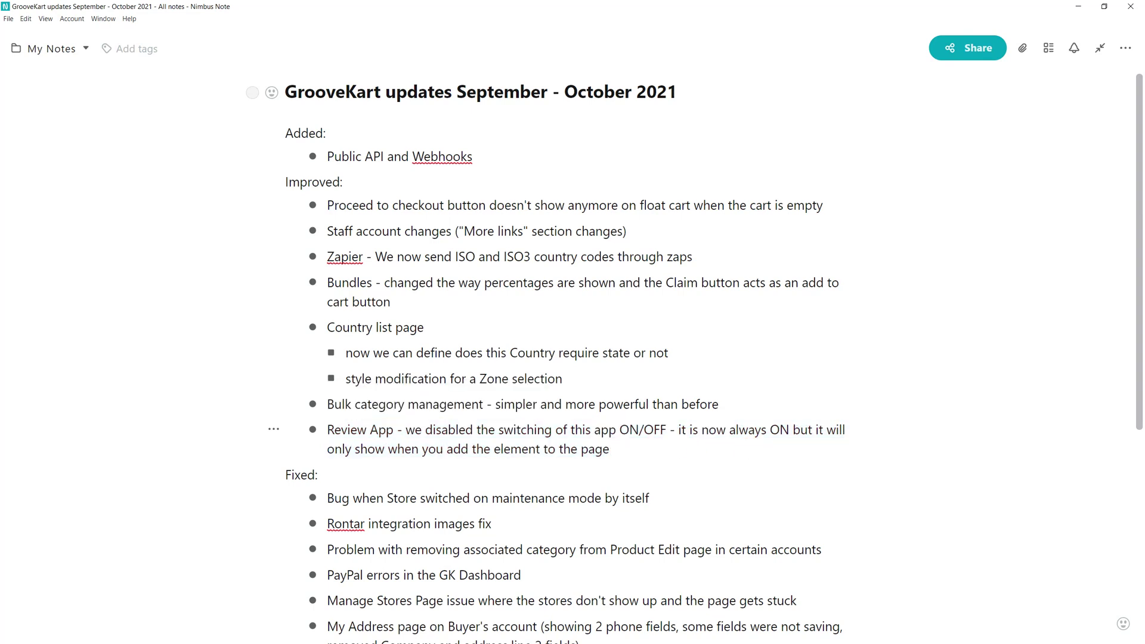
{"action": "left_click_drag", "start_coordinate": [771, 430], "coordinate": [847, 430]}
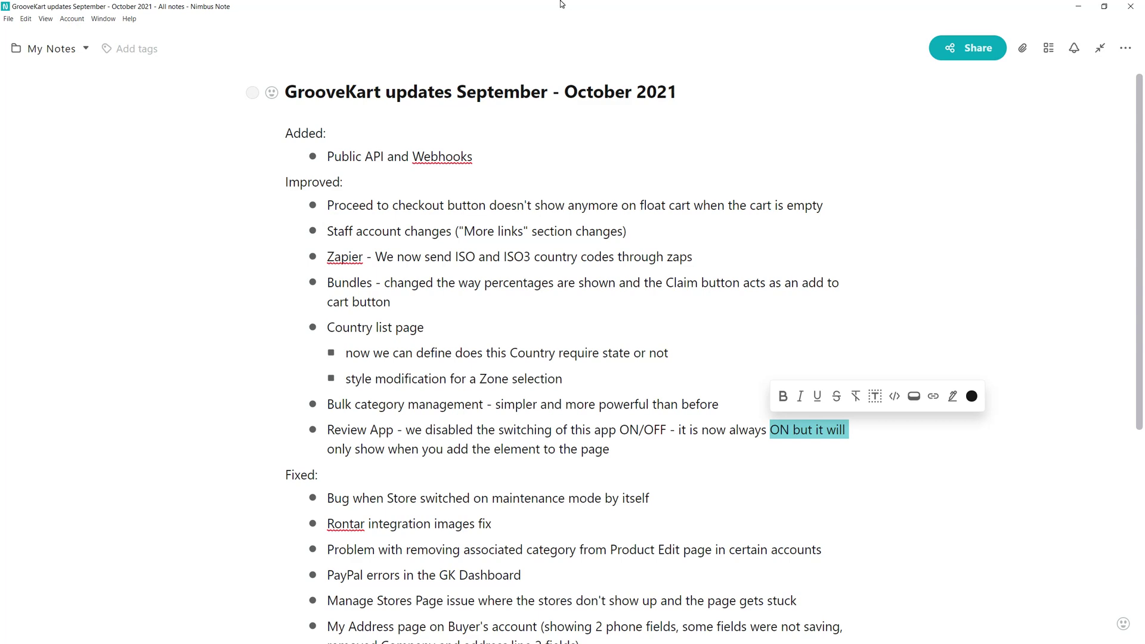
{"action": "left_click_drag", "start_coordinate": [561, 6], "coordinate": [572, 29]}
{"action": "left_click", "coordinate": [565, 257]}
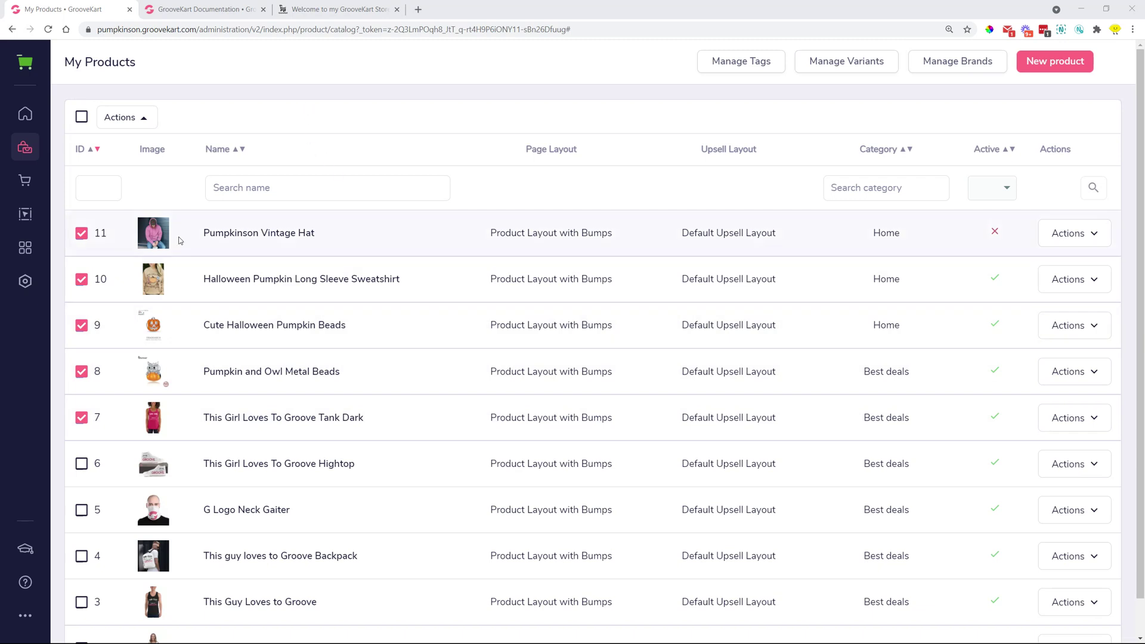
- Launch the Page Builder from Apps and load the Product Layout with Bumps page layout
{"action": "left_click", "coordinate": [26, 248]}
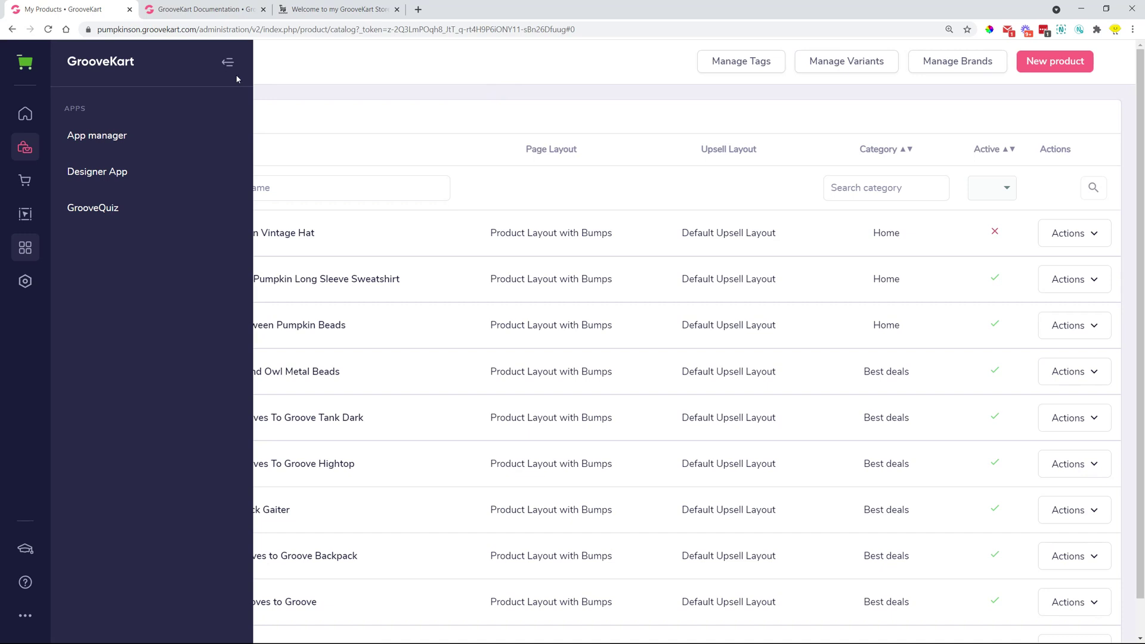
{"action": "left_click", "coordinate": [228, 64]}
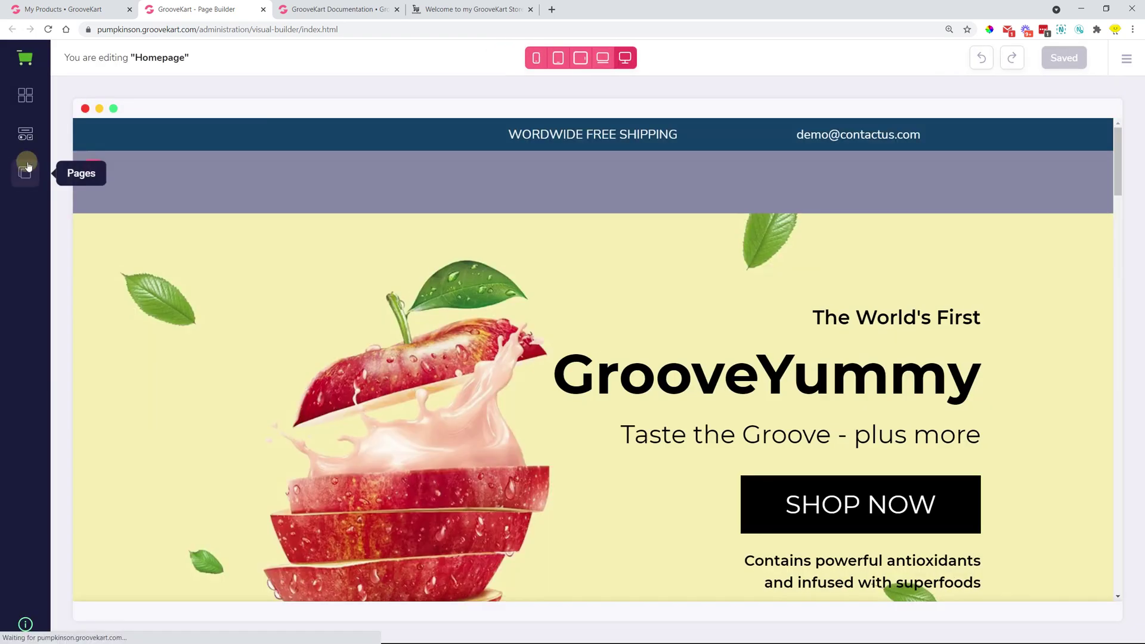
{"action": "left_click", "coordinate": [26, 169]}
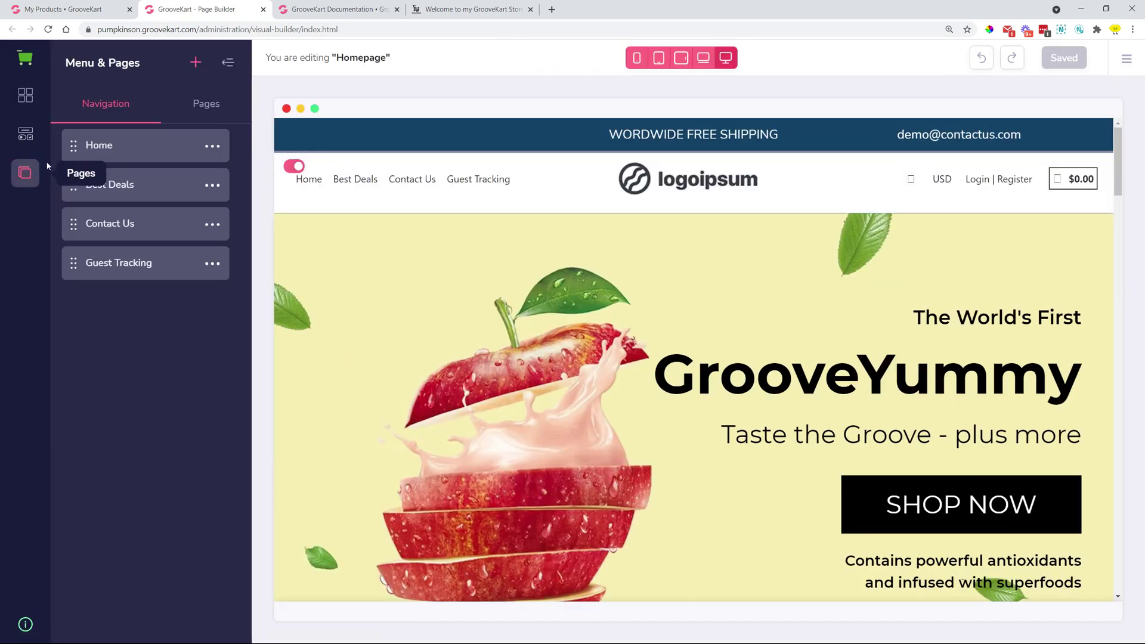
{"action": "left_click", "coordinate": [207, 108]}
{"action": "left_click", "coordinate": [111, 220]}
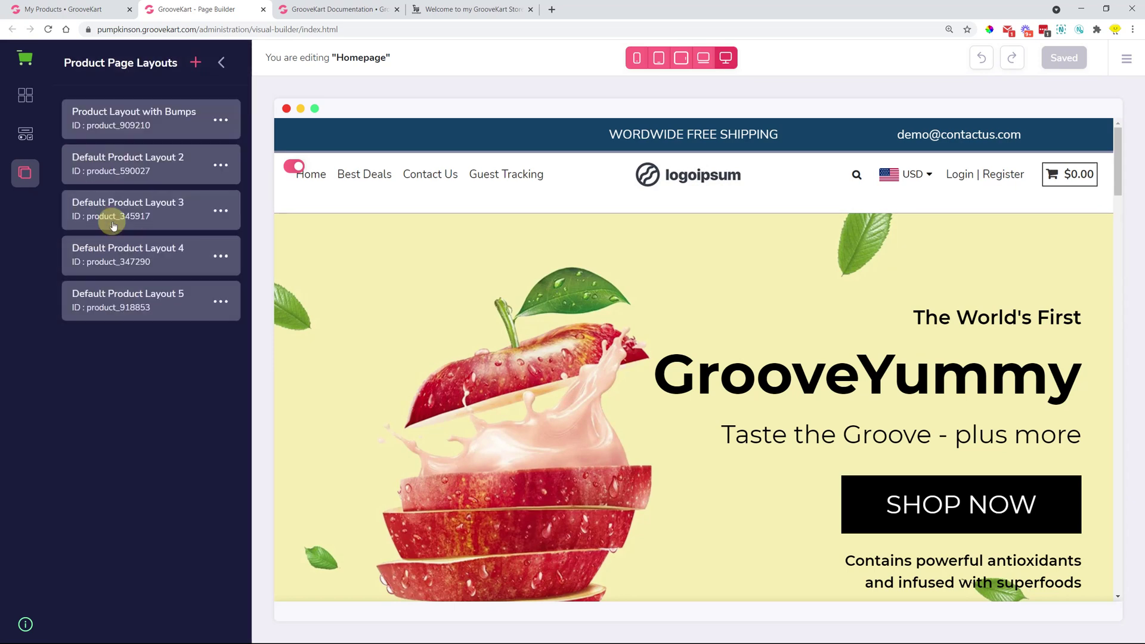
{"action": "left_click", "coordinate": [95, 128]}
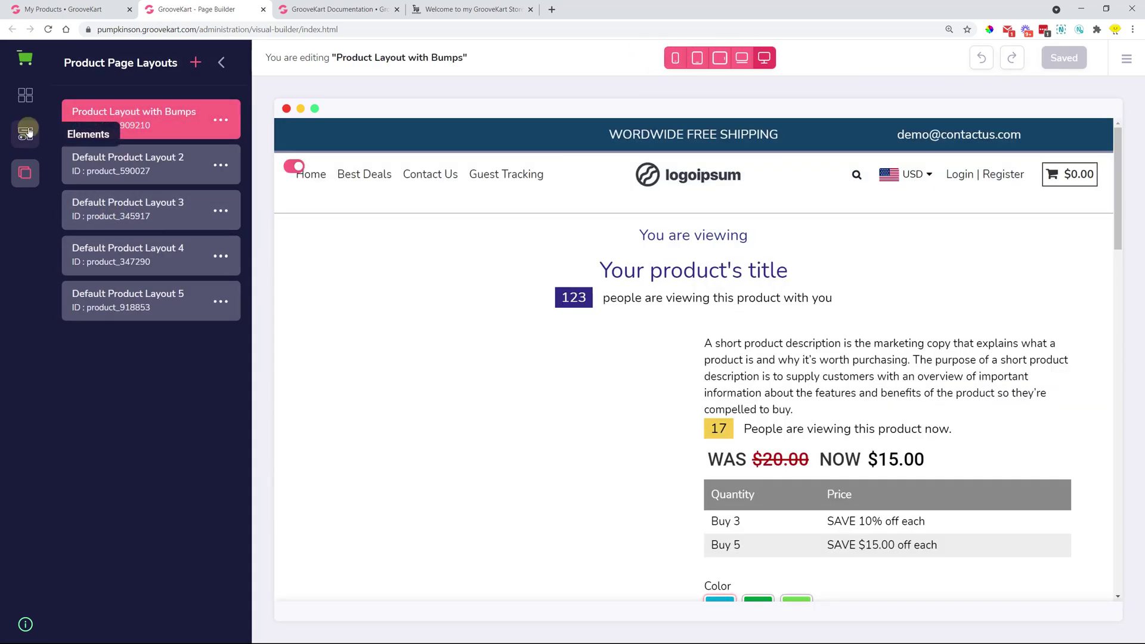
- Expand the Content, Cart & Pricing and Other product element groups and demonstrate placing Product's Reviews
{"action": "left_click", "coordinate": [25, 134]}
{"action": "left_click", "coordinate": [203, 110]}
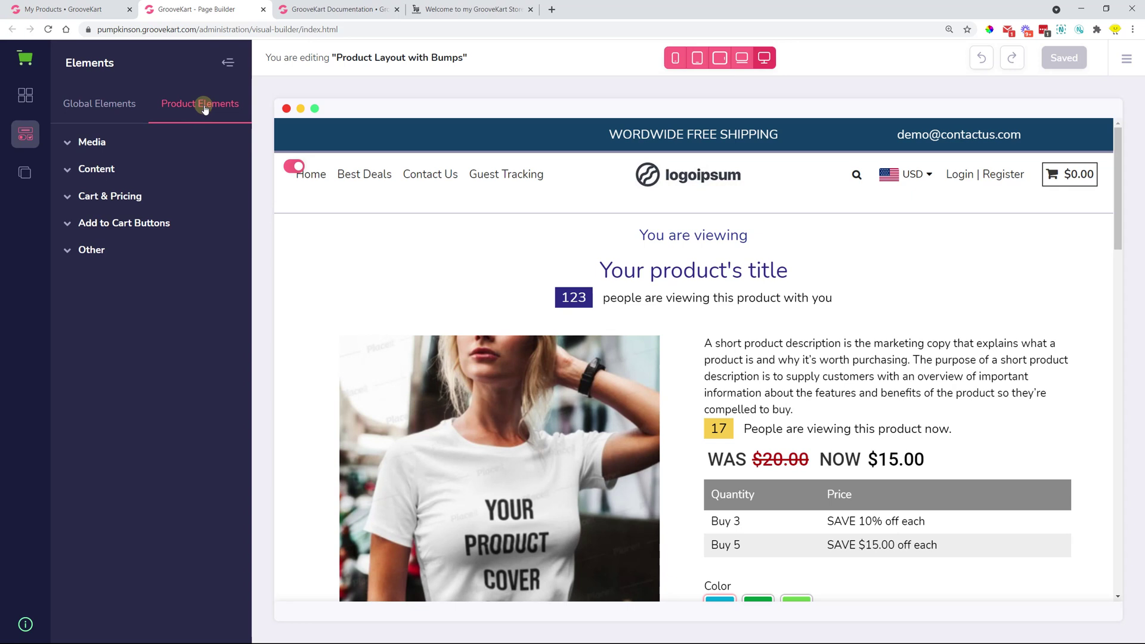
{"action": "left_click", "coordinate": [71, 173]}
{"action": "left_click", "coordinate": [87, 308]}
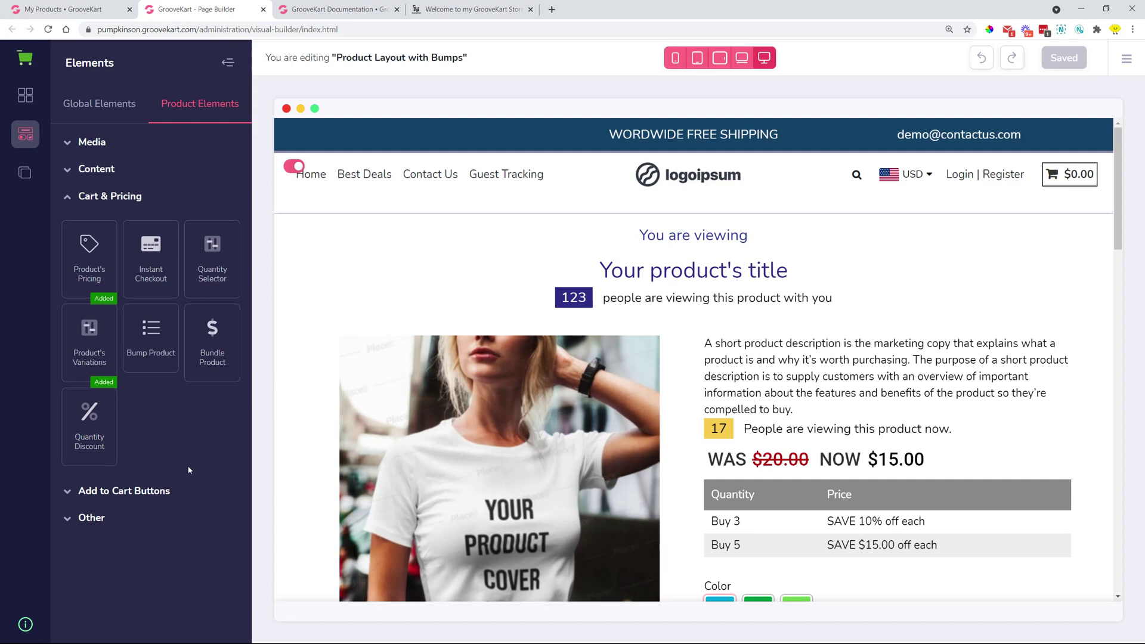
{"action": "left_click", "coordinate": [91, 532]}
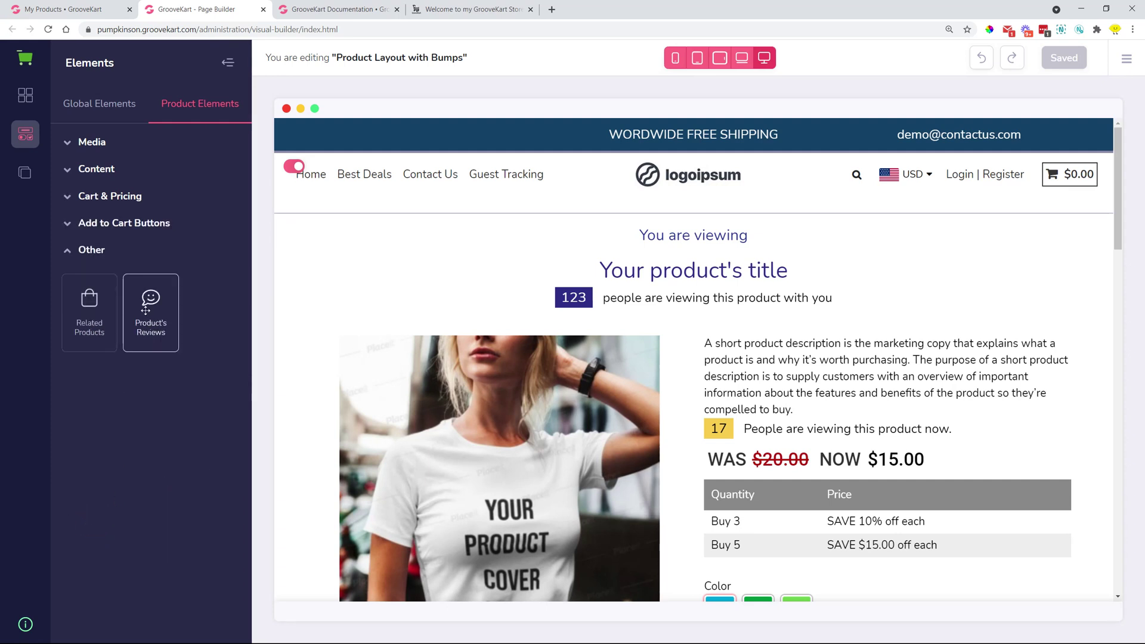
{"action": "mouse_move", "coordinate": [145, 310]}
{"action": "left_mouse_down"}
{"action": "mouse_move", "coordinate": [659, 314]}
{"action": "mouse_move", "coordinate": [57, 309]}
{"action": "mouse_move", "coordinate": [140, 320]}
{"action": "mouse_move", "coordinate": [136, 305]}
{"action": "left_mouse_up"}
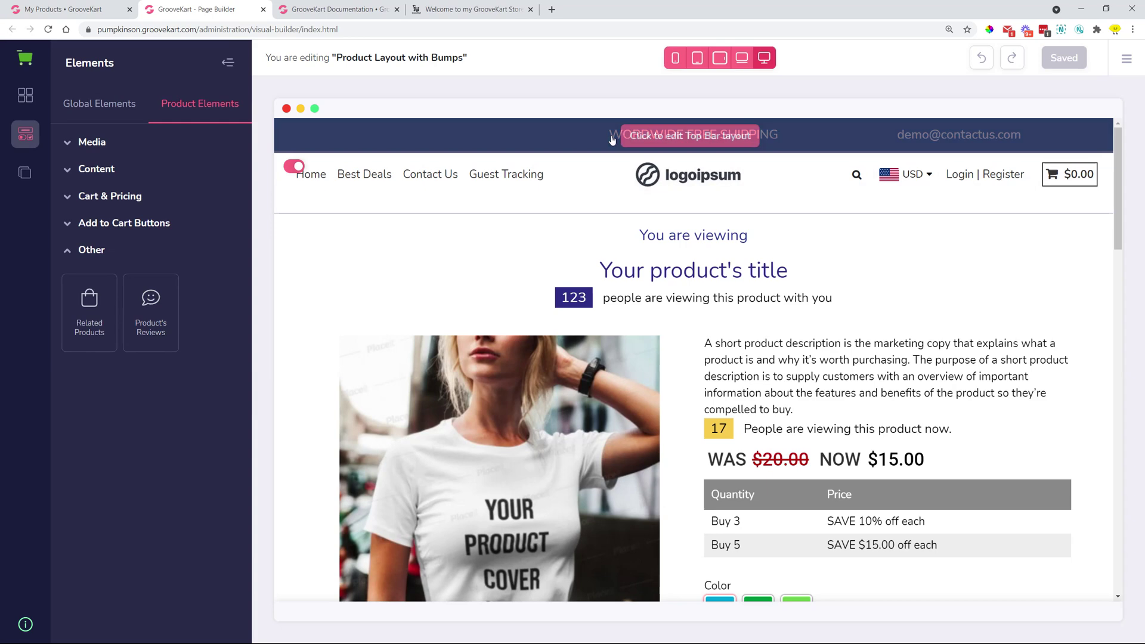
- Scroll to the Fixed list, highlight the maintenance mode and Rontar images fixes, then return to My Products
{"action": "key", "text": "alt+Tab"}
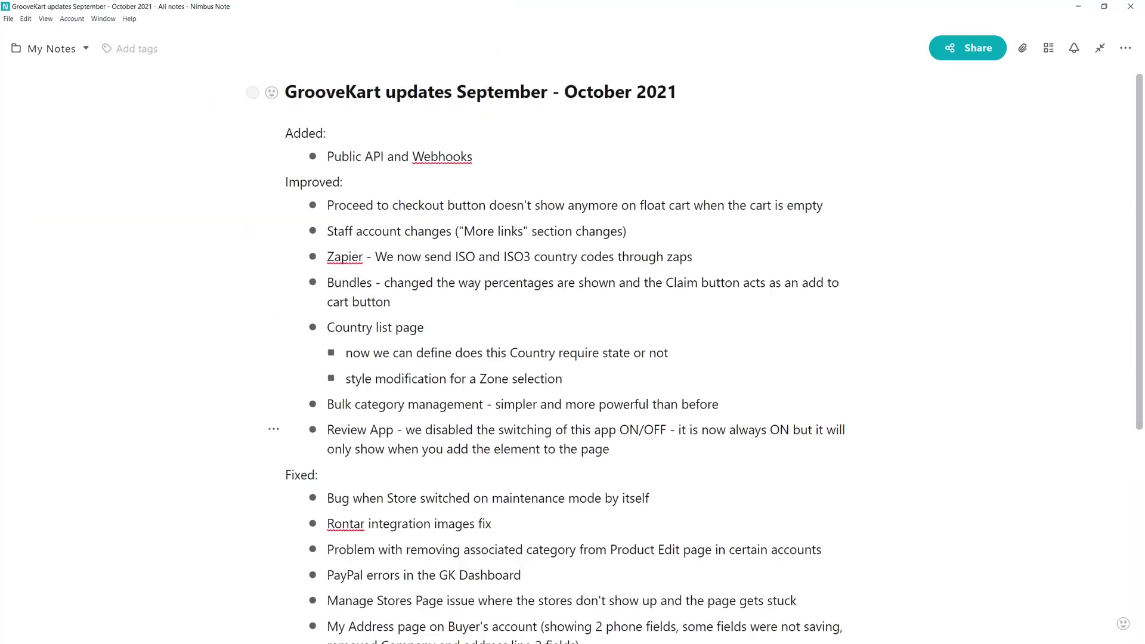
{"action": "scroll", "coordinate": [573, 382], "scroll_direction": "down", "scroll_amount": 5}
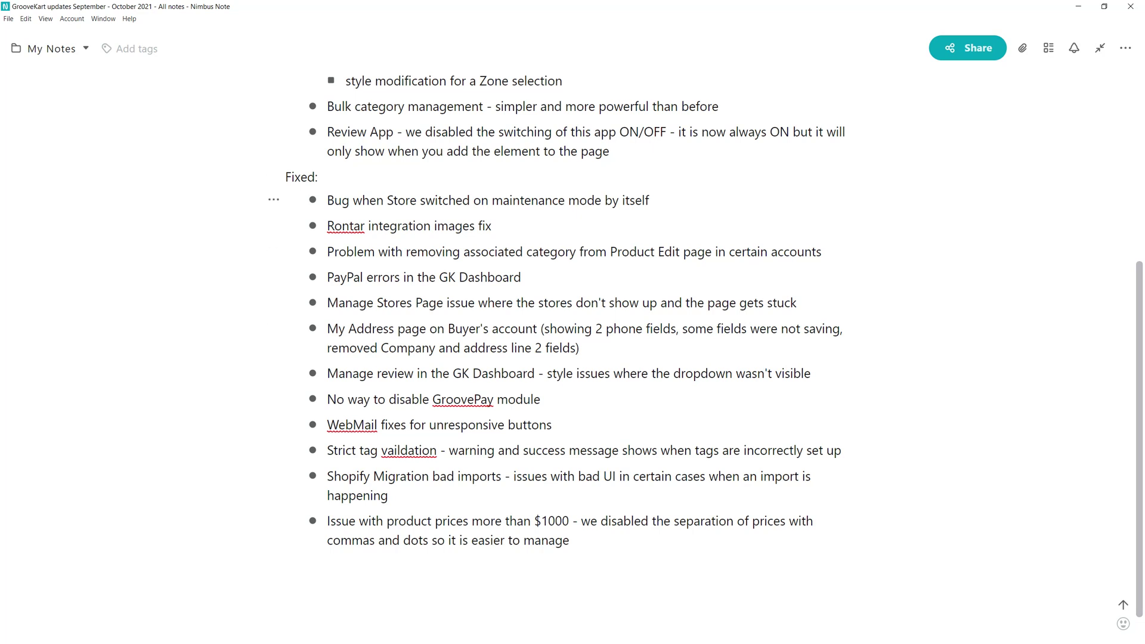
{"action": "left_click_drag", "start_coordinate": [649, 202], "coordinate": [553, 200]}
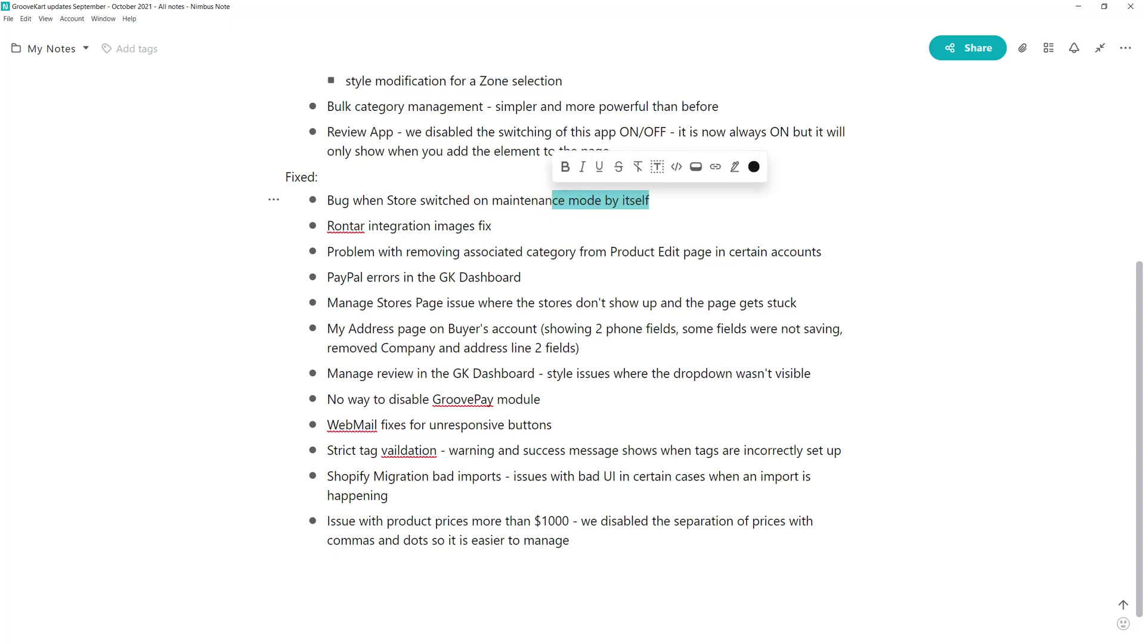
{"action": "left_click", "coordinate": [711, 204]}
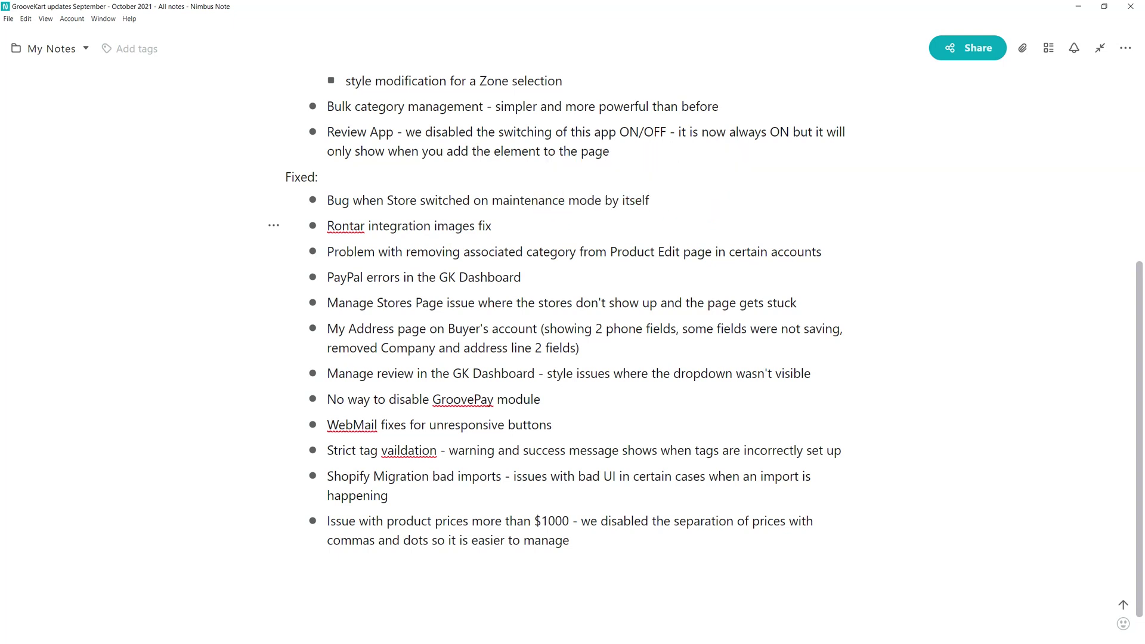
{"action": "left_click_drag", "start_coordinate": [395, 201], "coordinate": [557, 199]}
{"action": "left_click", "coordinate": [769, 219]}
{"action": "left_click_drag", "start_coordinate": [328, 226], "coordinate": [511, 225]}
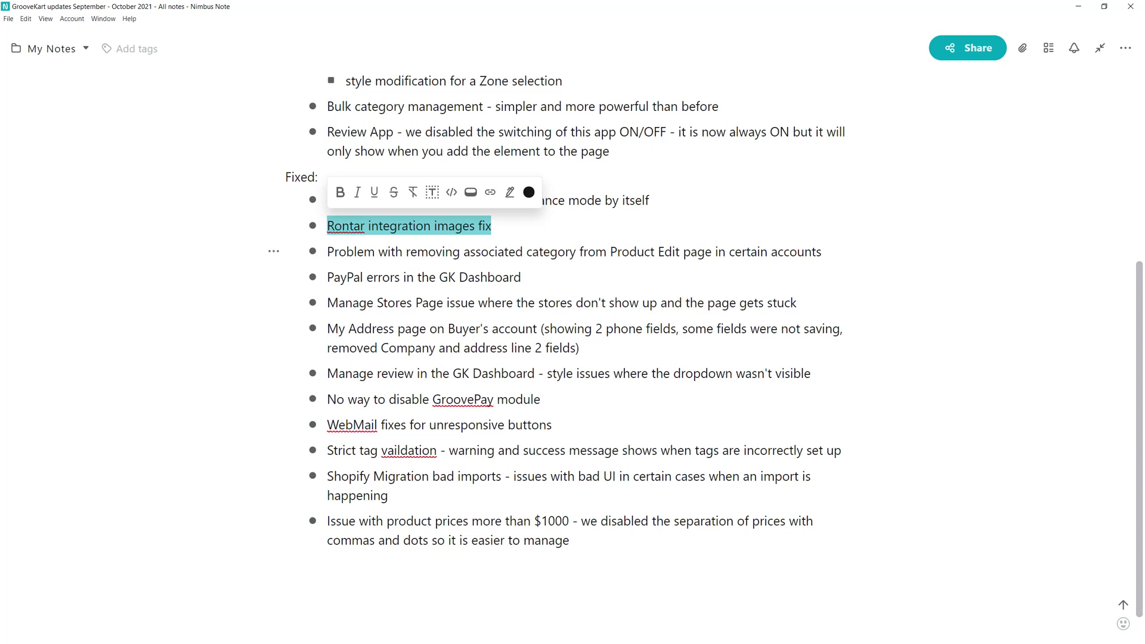
{"action": "left_click", "coordinate": [543, 252]}
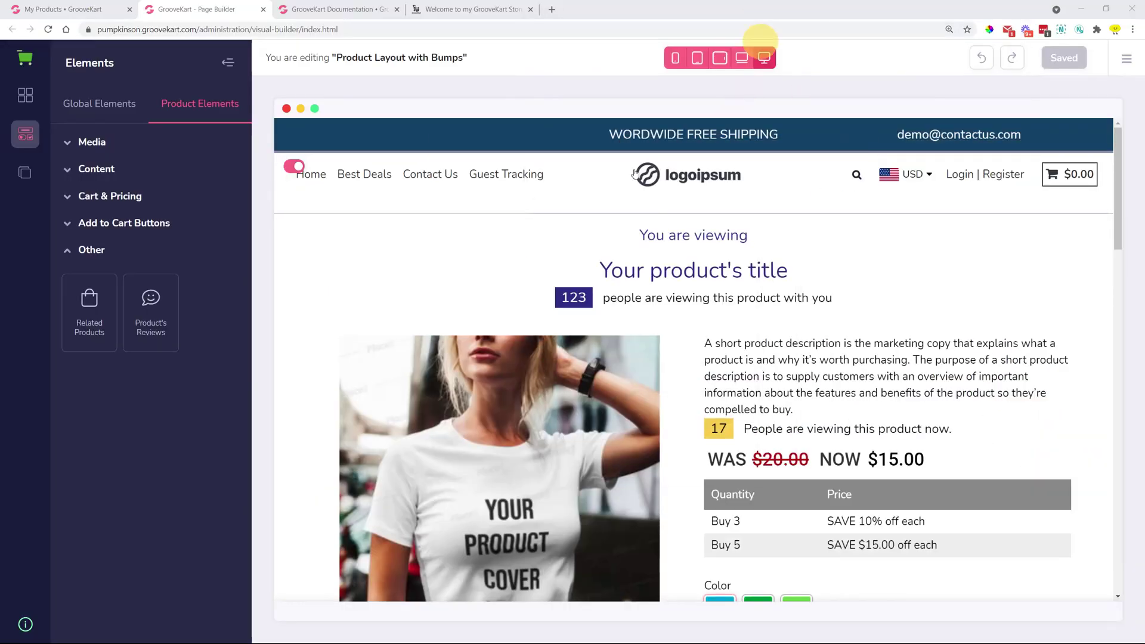
{"action": "key", "text": "ctrl+1"}
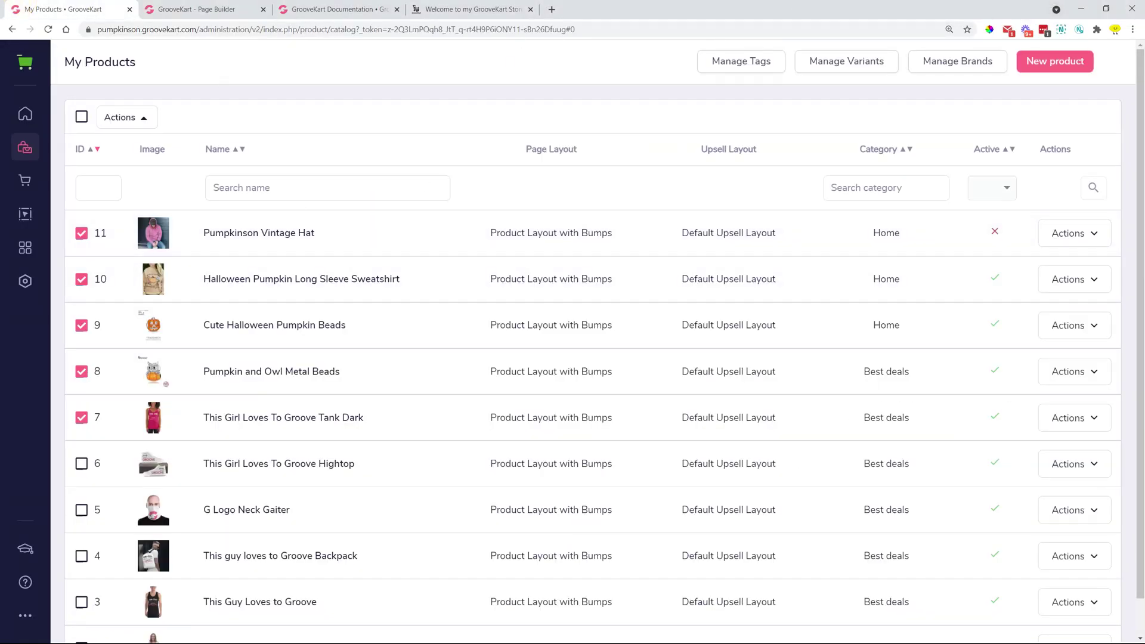
- Open GrooveKart from the Groove dashboard, then maximize the updates note window
{"action": "left_click", "coordinate": [26, 67]}
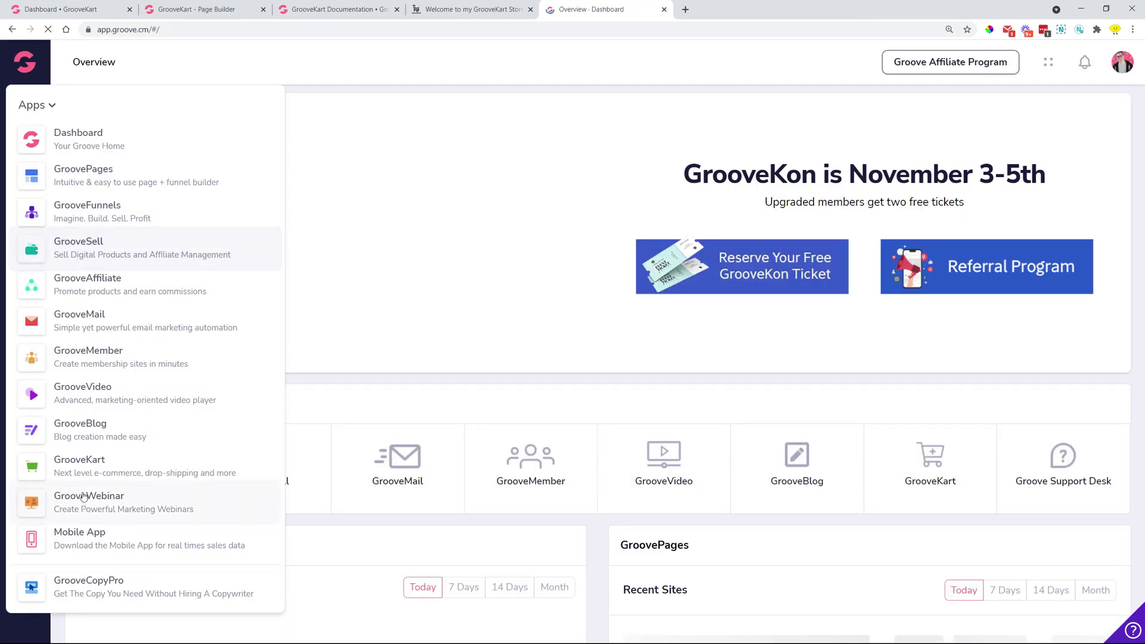
{"action": "left_click", "coordinate": [93, 468]}
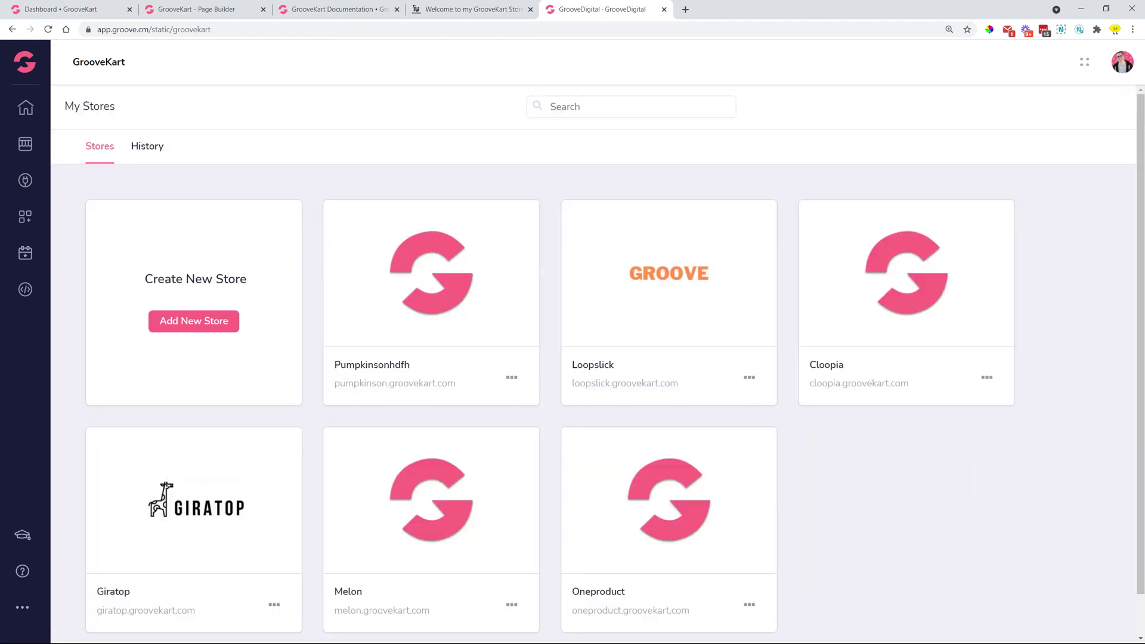
{"action": "key", "text": "alt+Tab"}
{"action": "left_click_drag", "start_coordinate": [885, 195], "coordinate": [581, 3]}
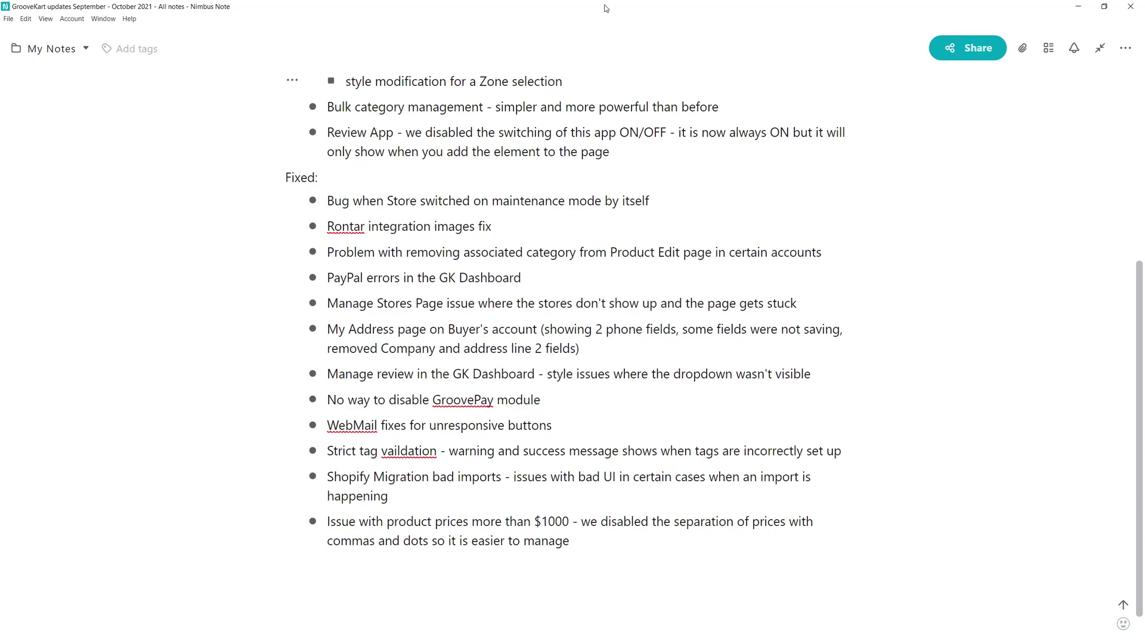
- Restore the notes window, open the storefront's Login page, close that tab, and return to the notes
{"action": "left_click_drag", "start_coordinate": [606, 9], "coordinate": [1119, 292]}
{"action": "left_click", "coordinate": [1119, 292]}
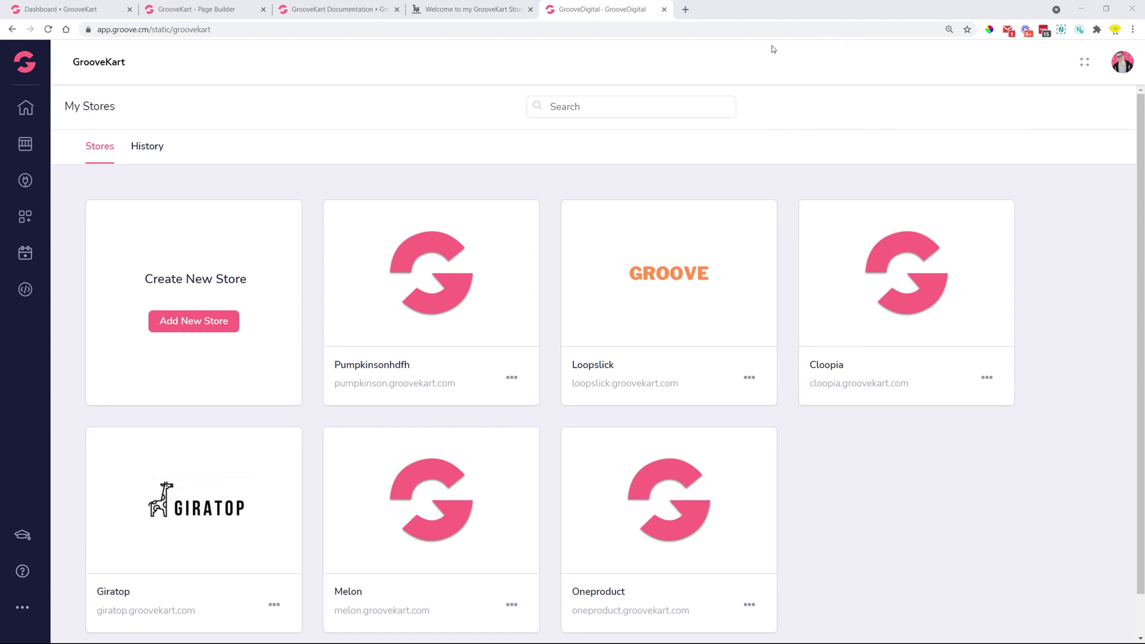
{"action": "left_click", "coordinate": [534, 5]}
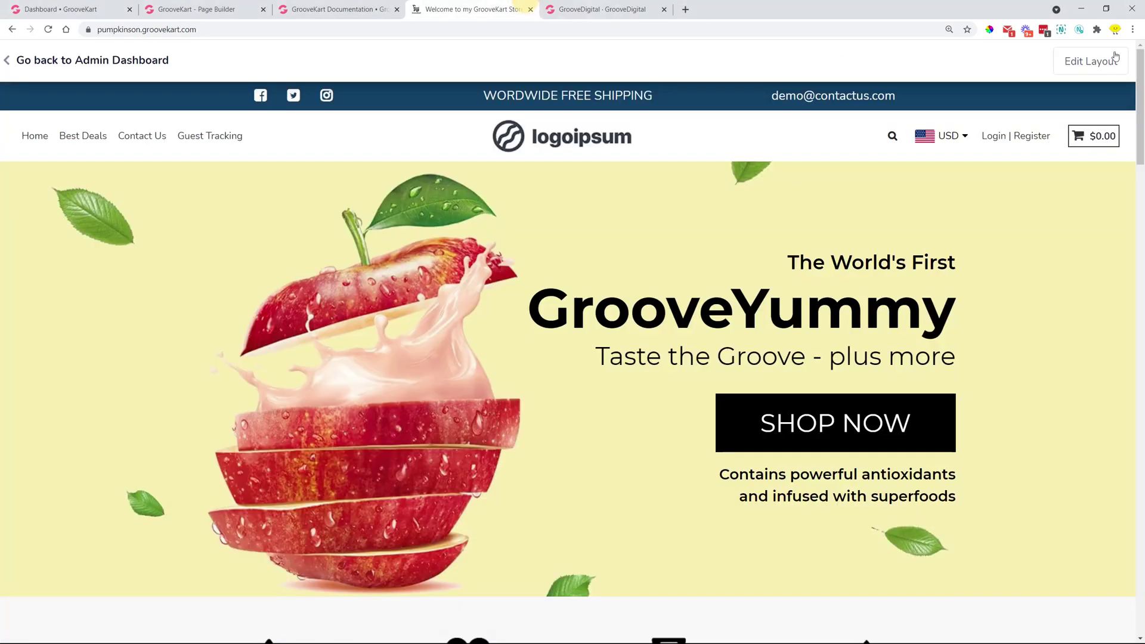
{"action": "left_click", "coordinate": [1008, 136]}
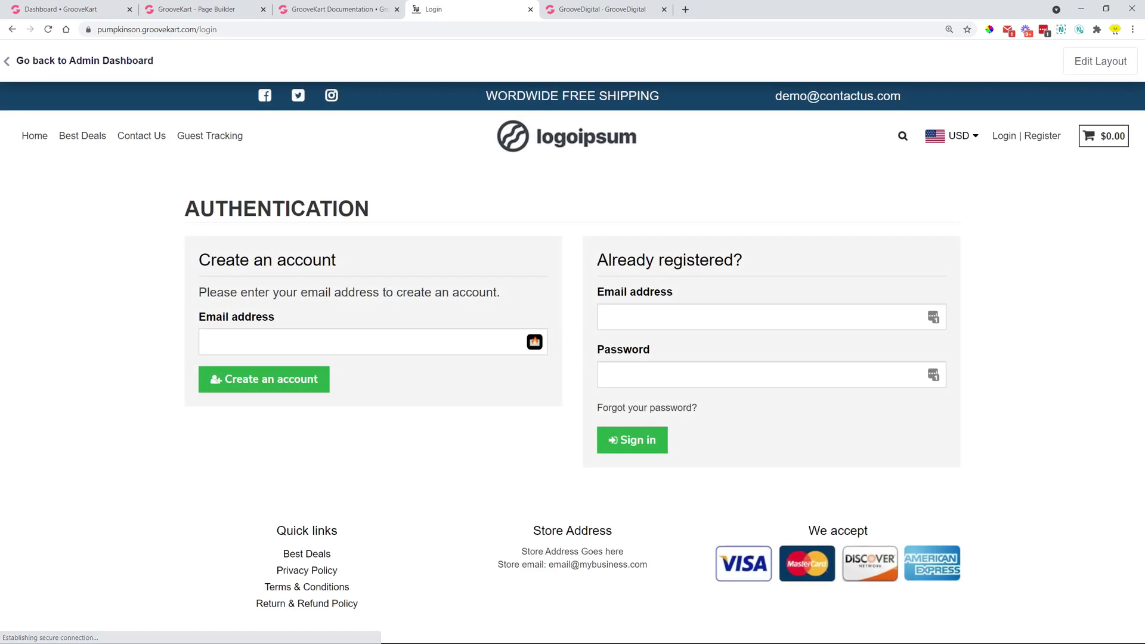
{"action": "left_click", "coordinate": [531, 10]}
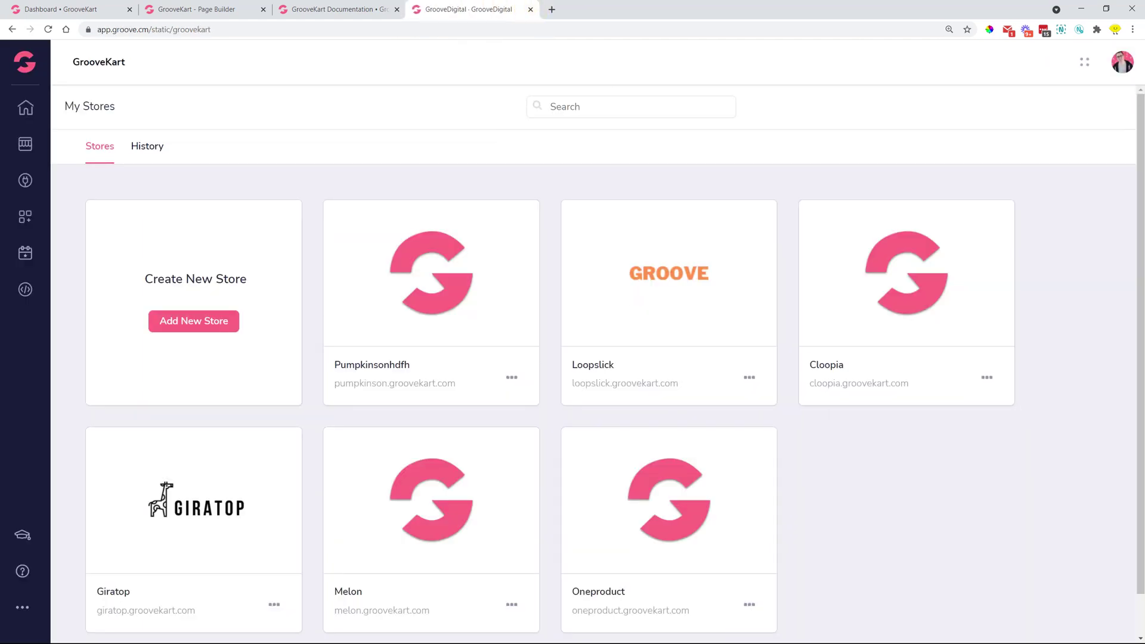
{"action": "key", "text": "alt+Tab"}
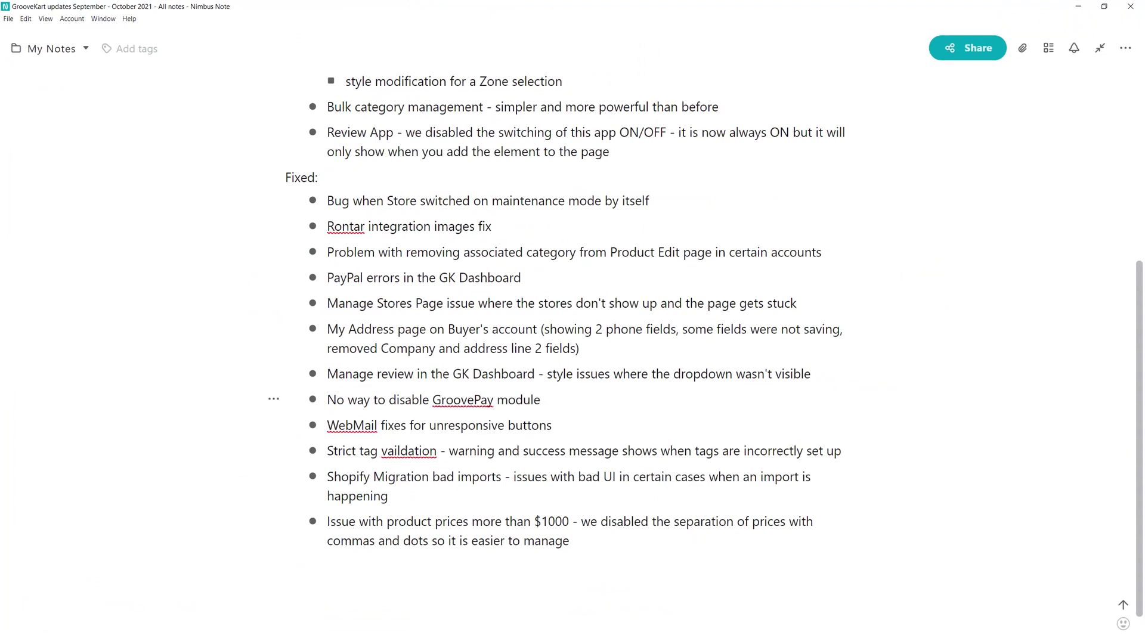
- Highlight the GroovePay disabling fix and the WebMail fix lines in the notes
{"action": "left_click_drag", "start_coordinate": [327, 400], "coordinate": [552, 400]}
{"action": "left_click", "coordinate": [566, 399]}
{"action": "left_click_drag", "start_coordinate": [328, 424], "coordinate": [577, 421]}
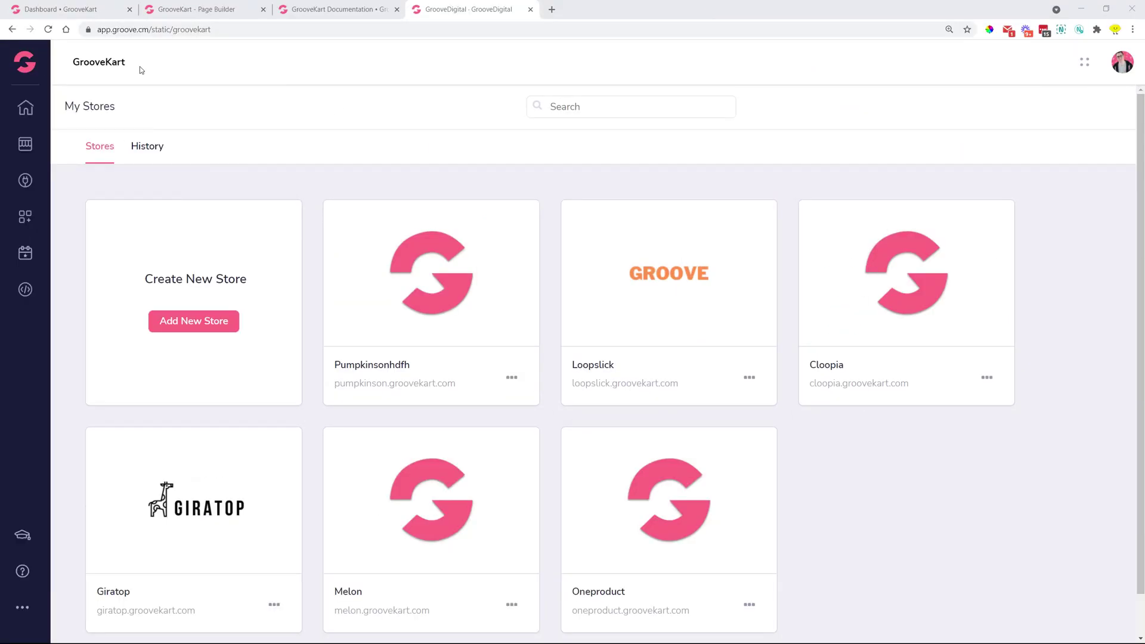
- Open the Pumpkinson Vintage Hat for editing from the My Products list
{"action": "left_click", "coordinate": [209, 11]}
{"action": "left_click", "coordinate": [47, 4]}
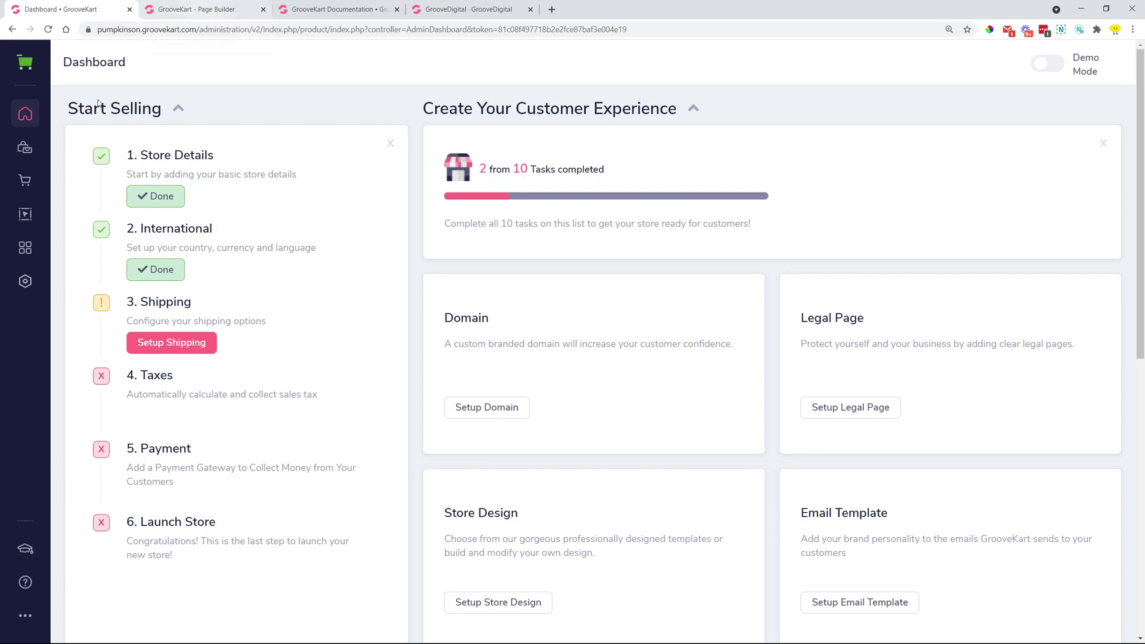
{"action": "left_click", "coordinate": [25, 147]}
{"action": "left_click", "coordinate": [96, 136]}
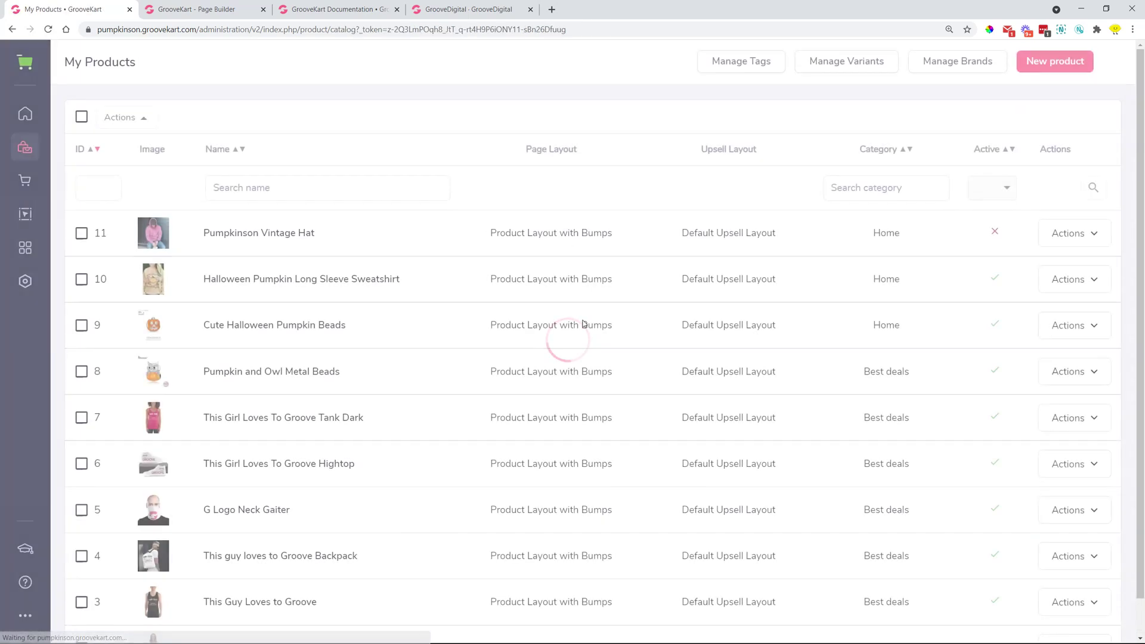
{"action": "left_click", "coordinate": [1095, 234]}
{"action": "left_click", "coordinate": [1059, 280]}
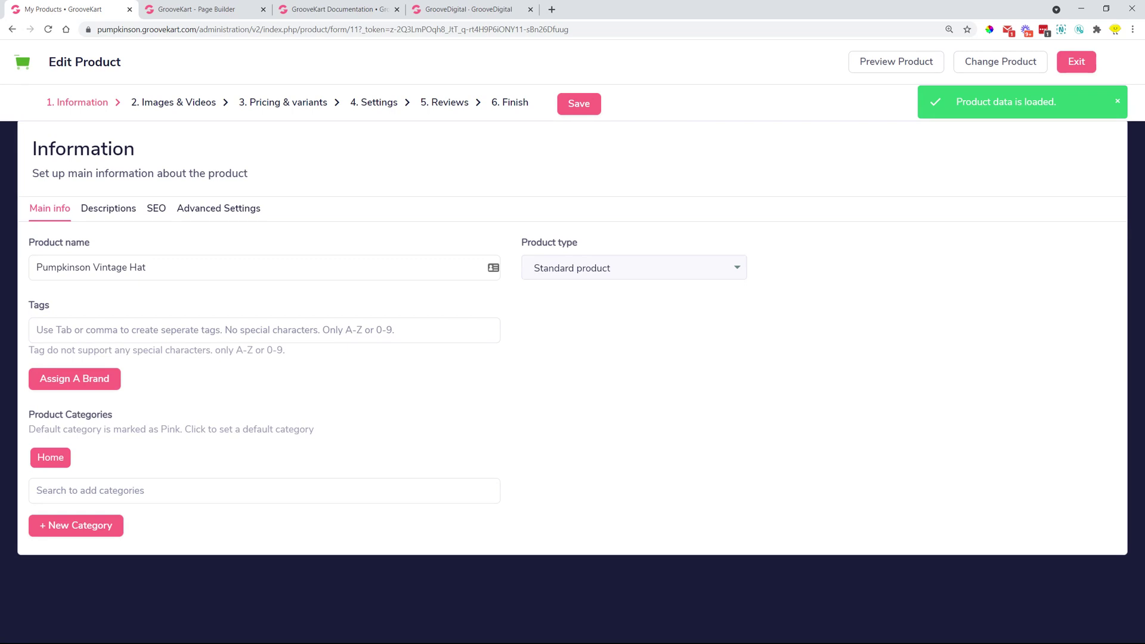
- Add the tags 'red' and 'reD2' to the product
{"action": "left_click", "coordinate": [37, 329]}
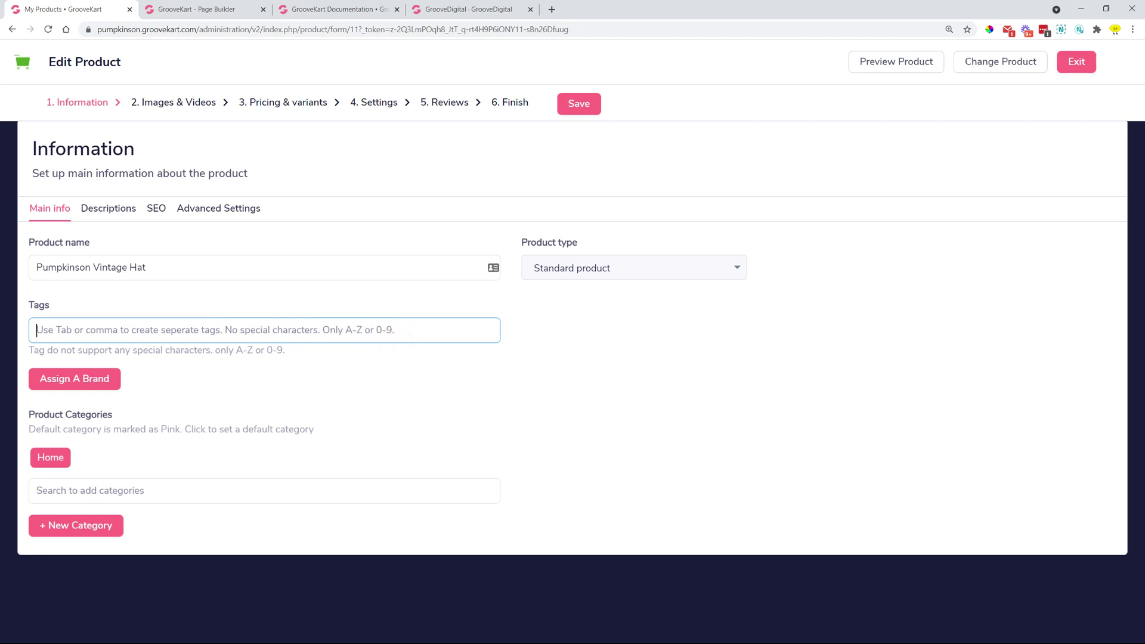
{"action": "type", "text": "red"}
{"action": "key", "text": "Return"}
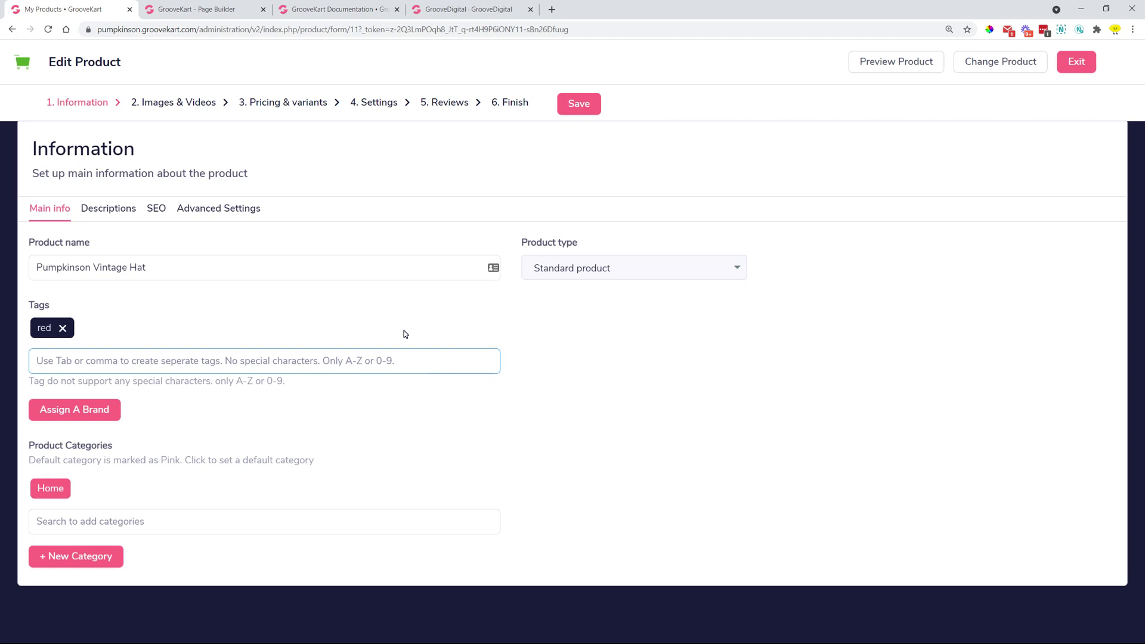
{"action": "type", "text": "res"}
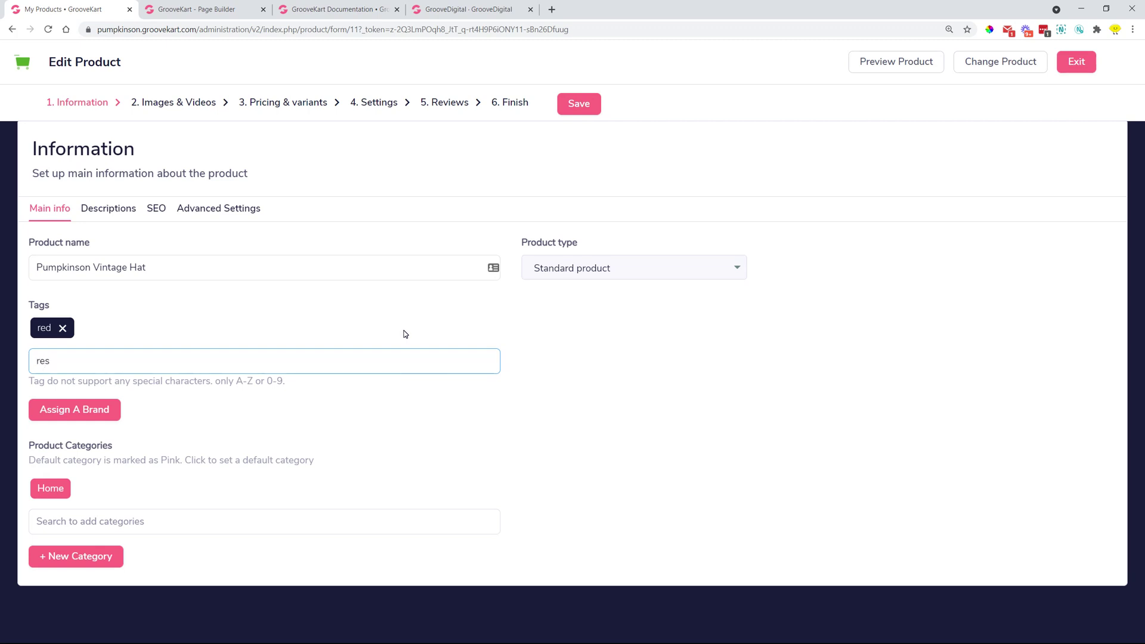
{"action": "key", "text": "BackSpace"}
{"action": "type", "text": "D24232323"}
{"action": "key", "text": "BackSpace"}
{"action": "key", "text": "BackSpace"}
{"action": "key", "text": "BackSpace"}
{"action": "key", "text": "BackSpace"}
{"action": "key", "text": "BackSpace"}
{"action": "key", "text": "BackSpace"}
{"action": "key", "text": "BackSpace"}
{"action": "key", "text": "Return"}
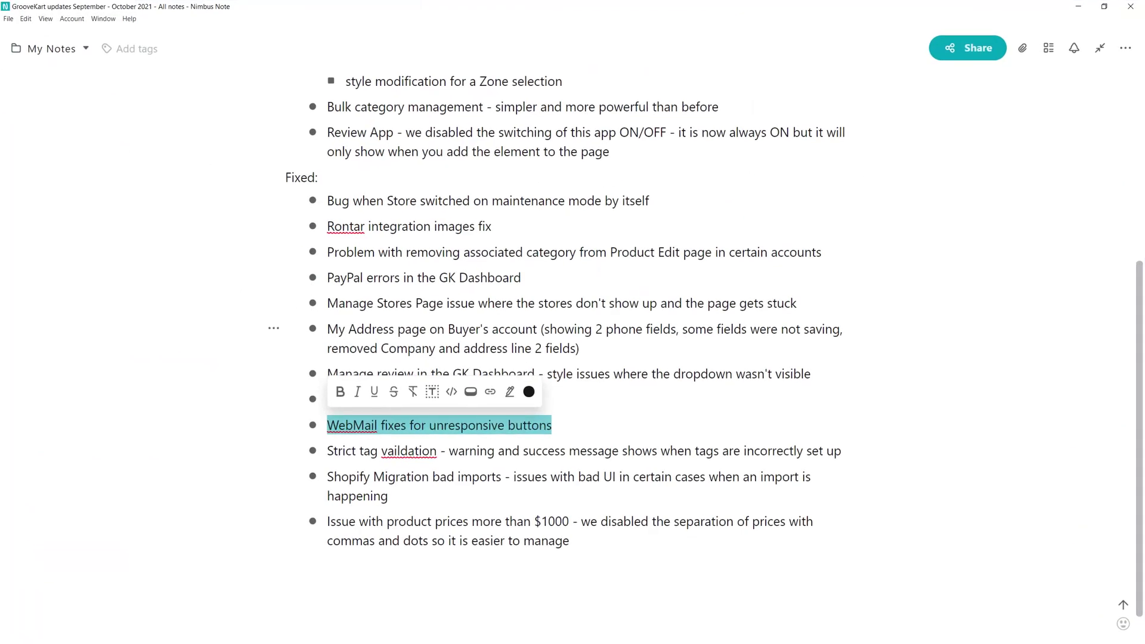
{"action": "left_click_drag", "start_coordinate": [334, 477], "coordinate": [817, 487]}
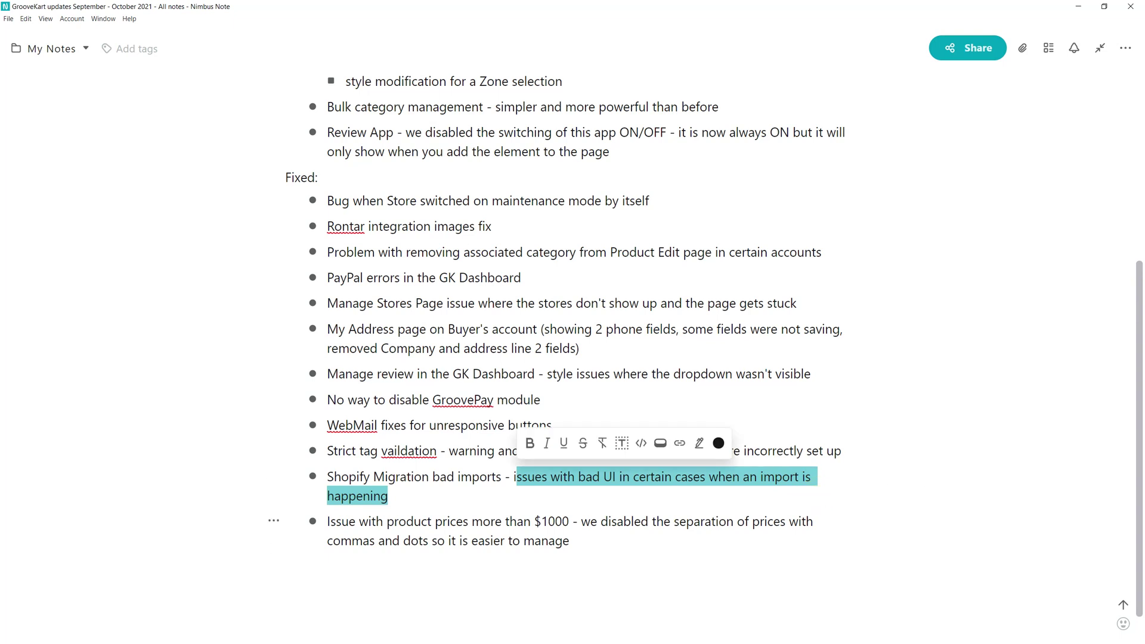
{"action": "left_click_drag", "start_coordinate": [336, 523], "coordinate": [569, 523]}
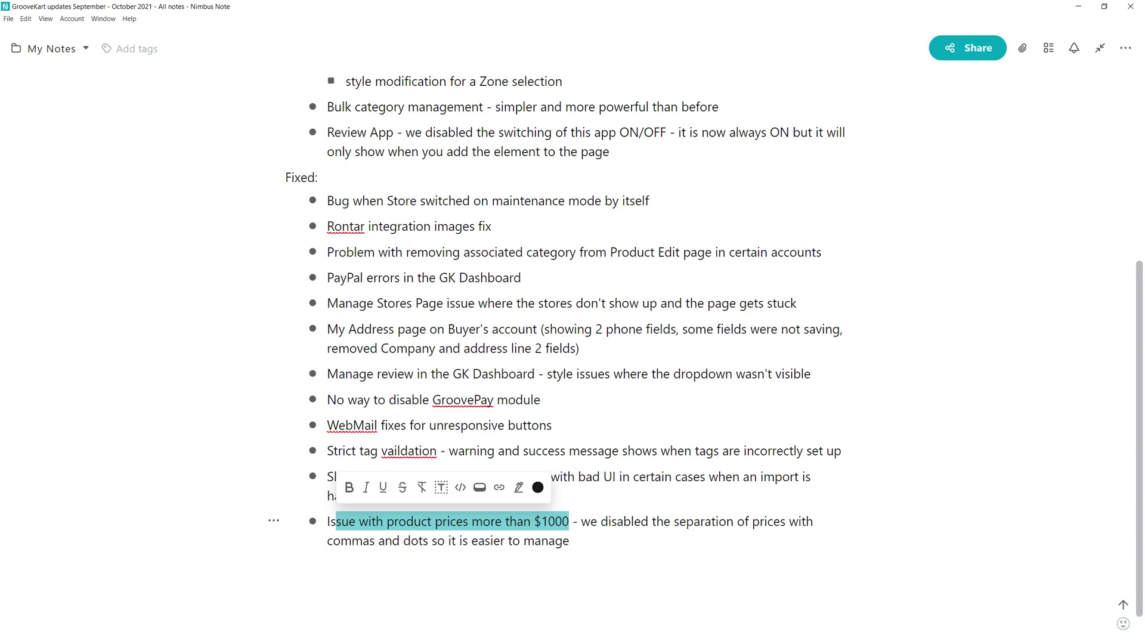
{"action": "left_click", "coordinate": [570, 523]}
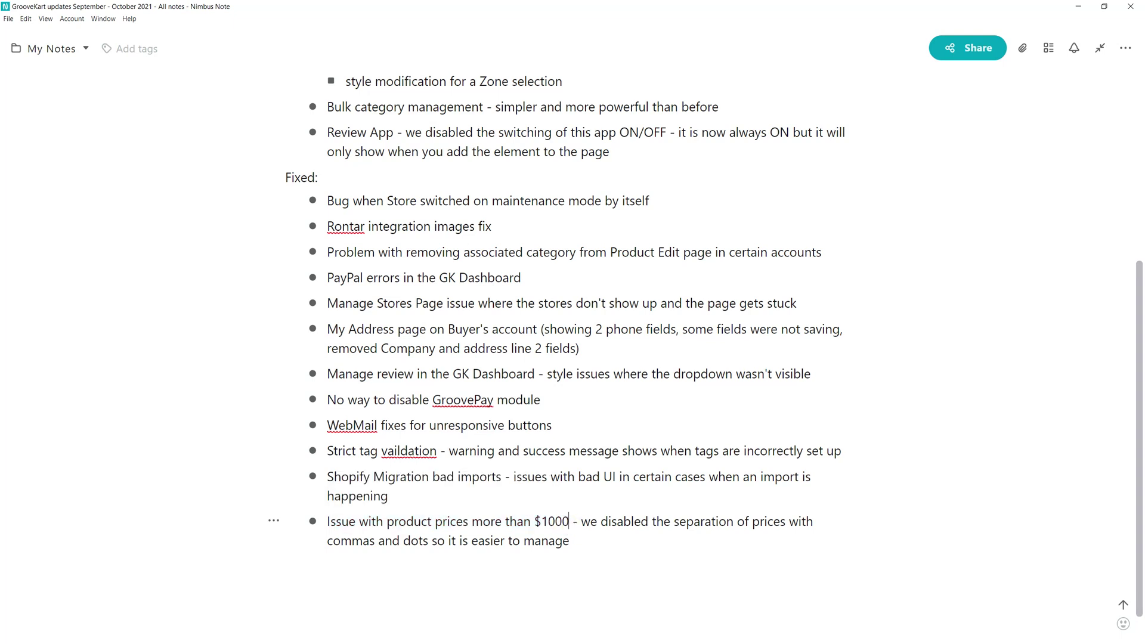
{"action": "type", "text": "."}
{"action": "key", "text": "BackSpace"}
{"action": "type", "text": "00."}
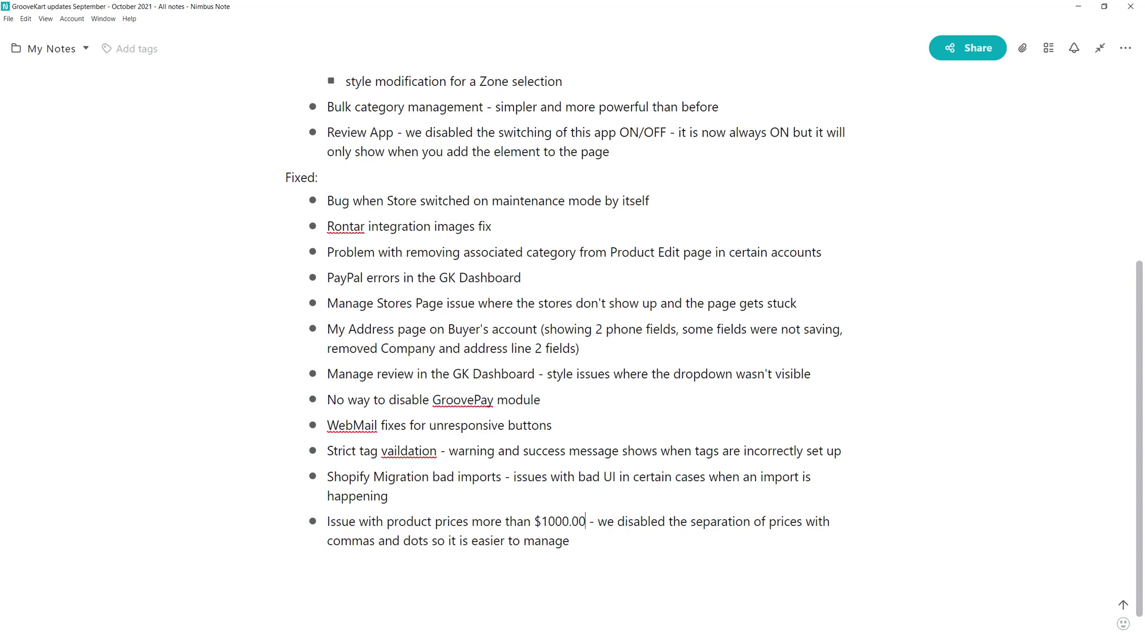
{"action": "type", "text": ","}
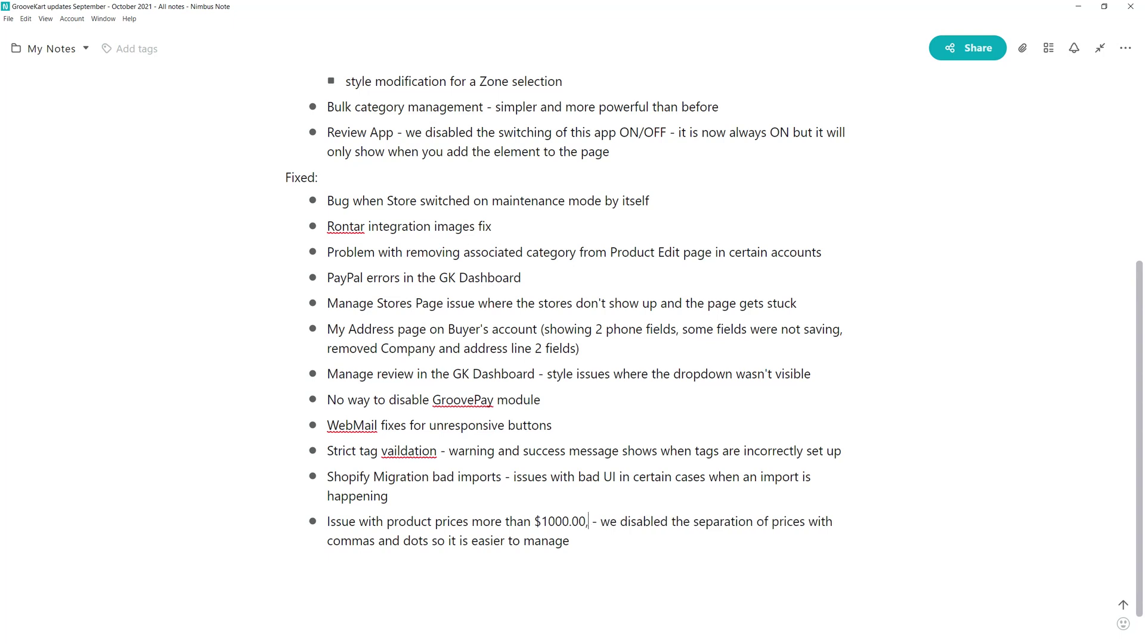
{"action": "type", "text": "00"}
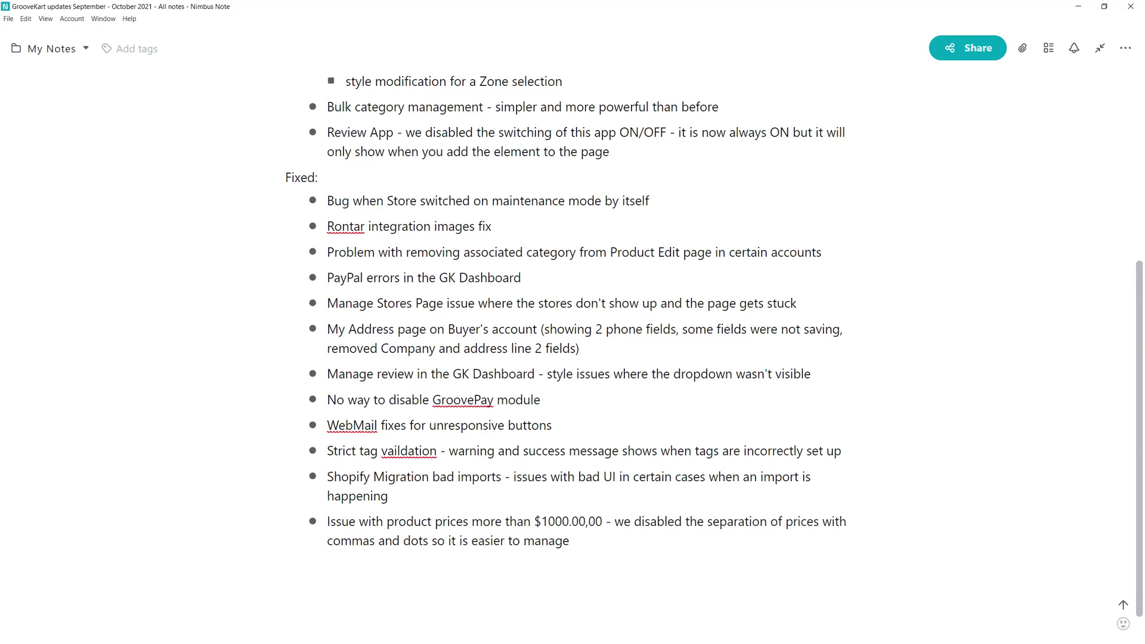
{"action": "key", "text": "BackSpace"}
{"action": "key", "text": "BackSpace"}
{"action": "key", "text": "BackSpace"}
{"action": "key", "text": "BackSpace"}
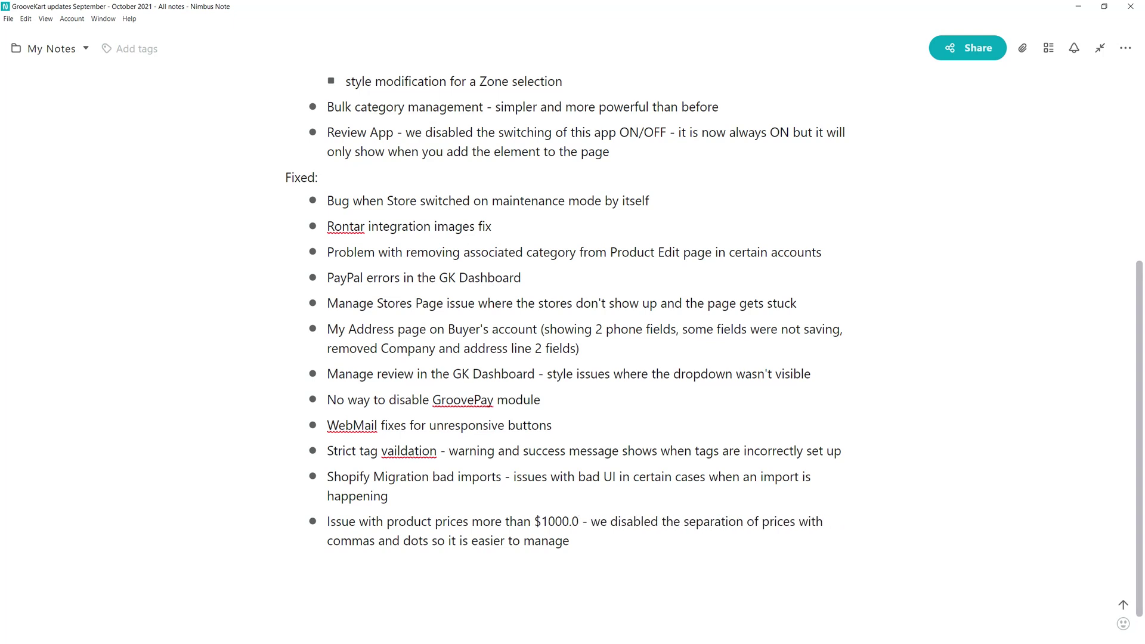
{"action": "key", "text": "BackSpace"}
{"action": "key", "text": "BackSpace"}
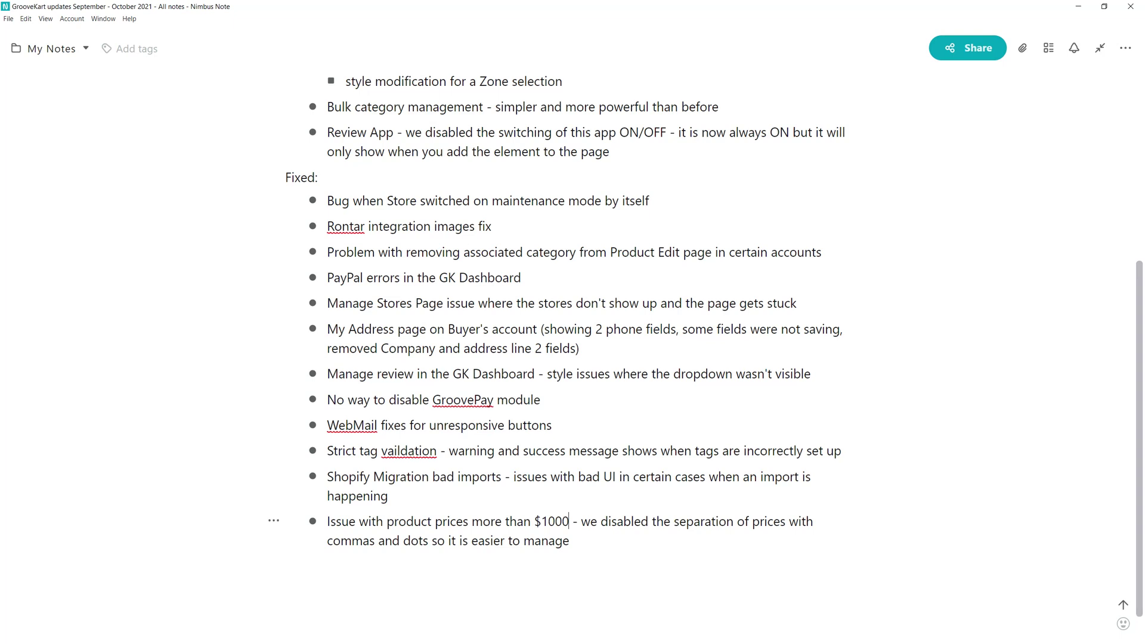
{"action": "left_click_drag", "start_coordinate": [535, 521], "coordinate": [571, 522]}
{"action": "left_click", "coordinate": [602, 564]}
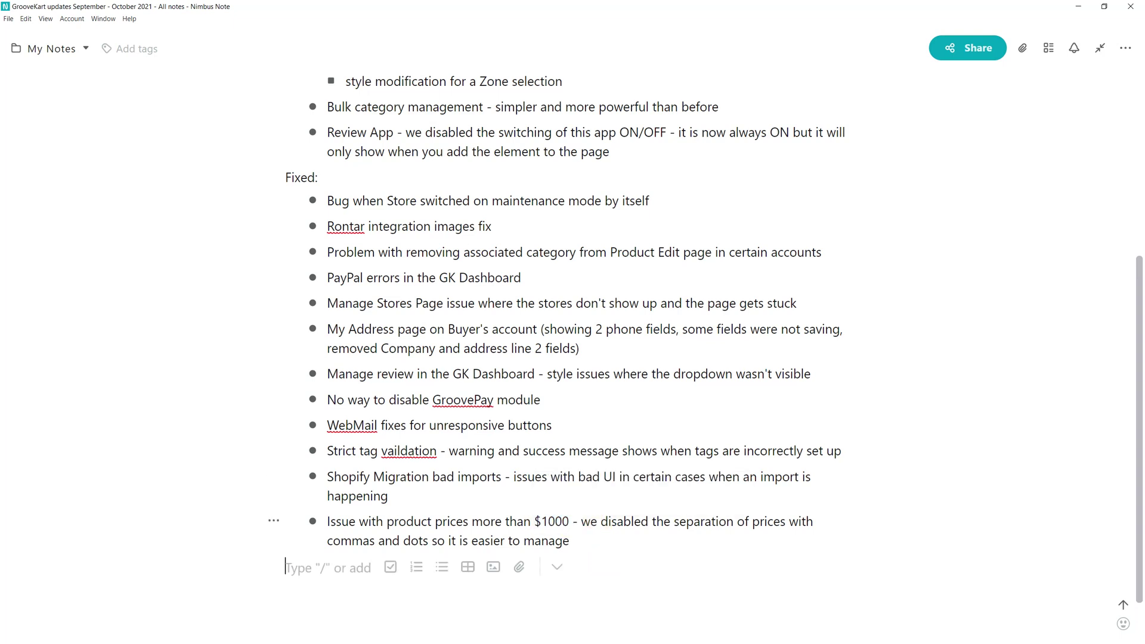
{"action": "left_click_drag", "start_coordinate": [571, 521], "coordinate": [501, 541]}
{"action": "left_click", "coordinate": [544, 521]}
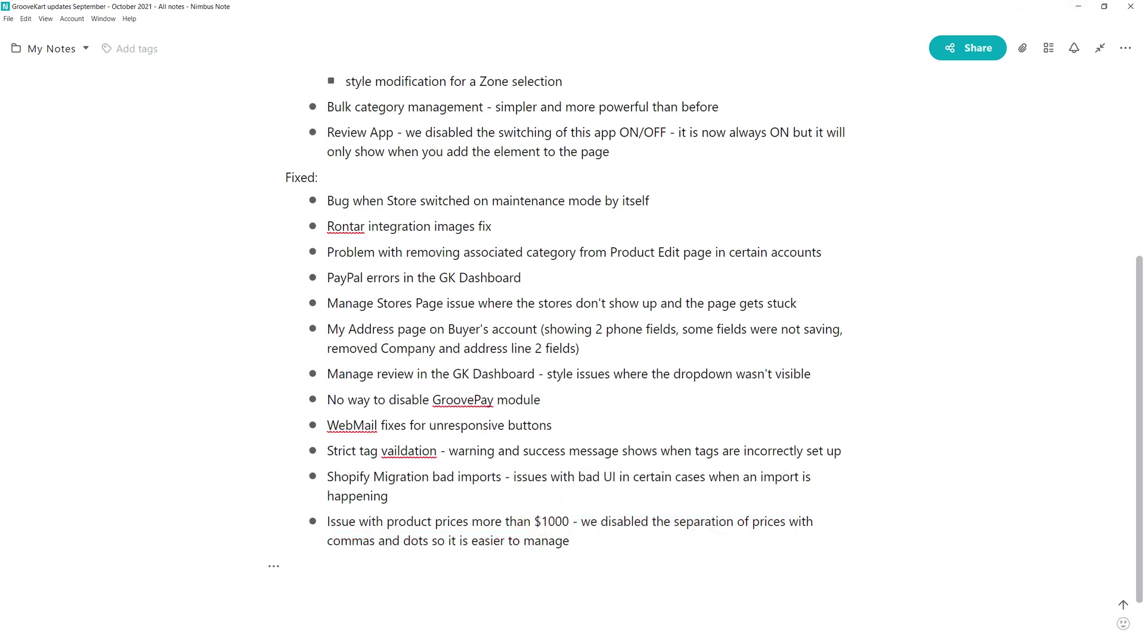
- Open the Webhooks section of the GrooveKart Documentation tab to show the Customer webhook attributes and sample response
{"action": "left_click", "coordinate": [1080, 7]}
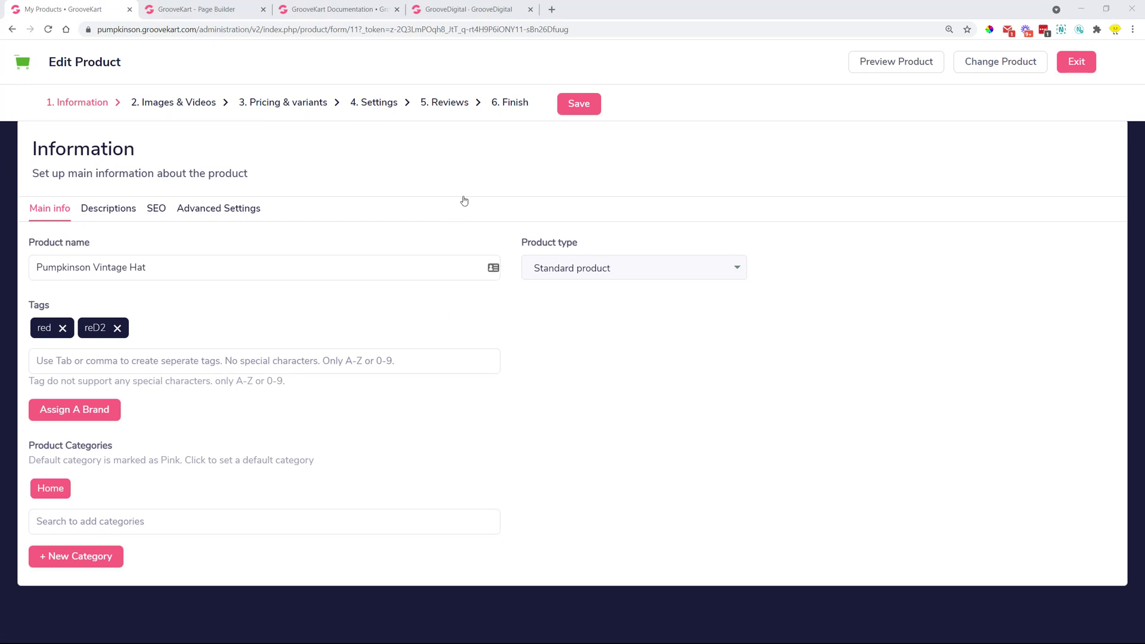
{"action": "left_click", "coordinate": [25, 64]}
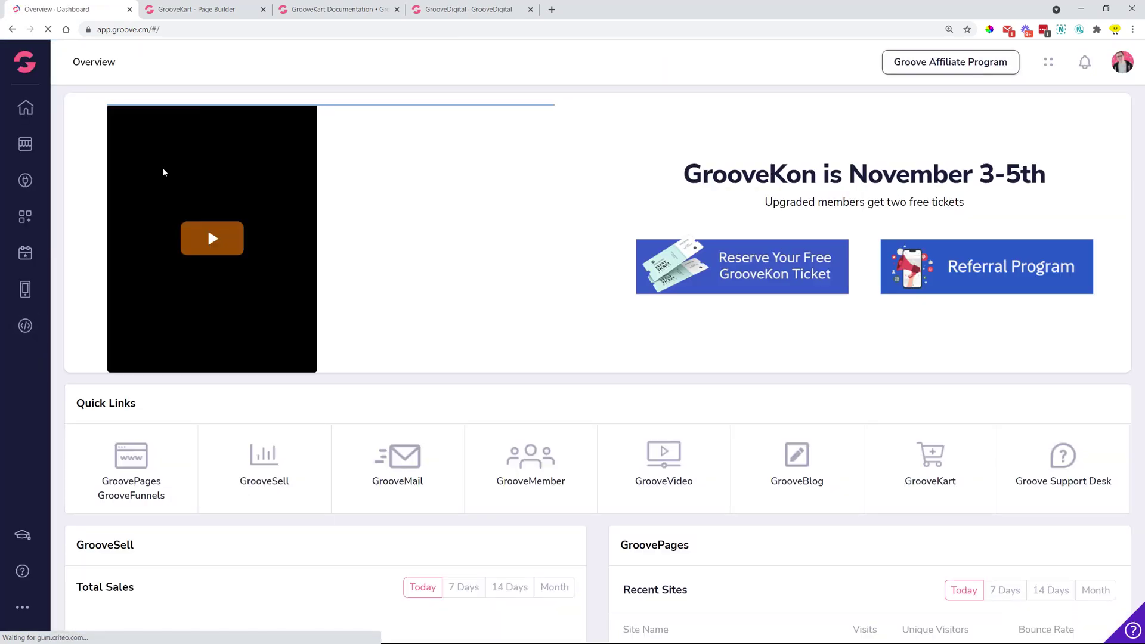
{"action": "left_click", "coordinate": [320, 6]}
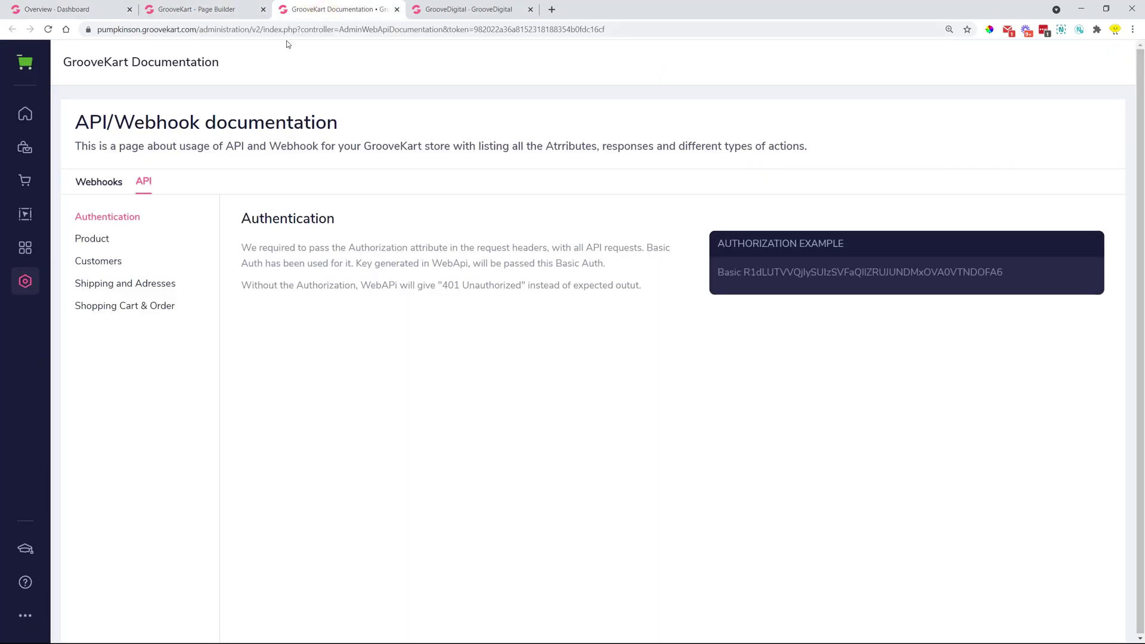
{"action": "left_click", "coordinate": [105, 186]}
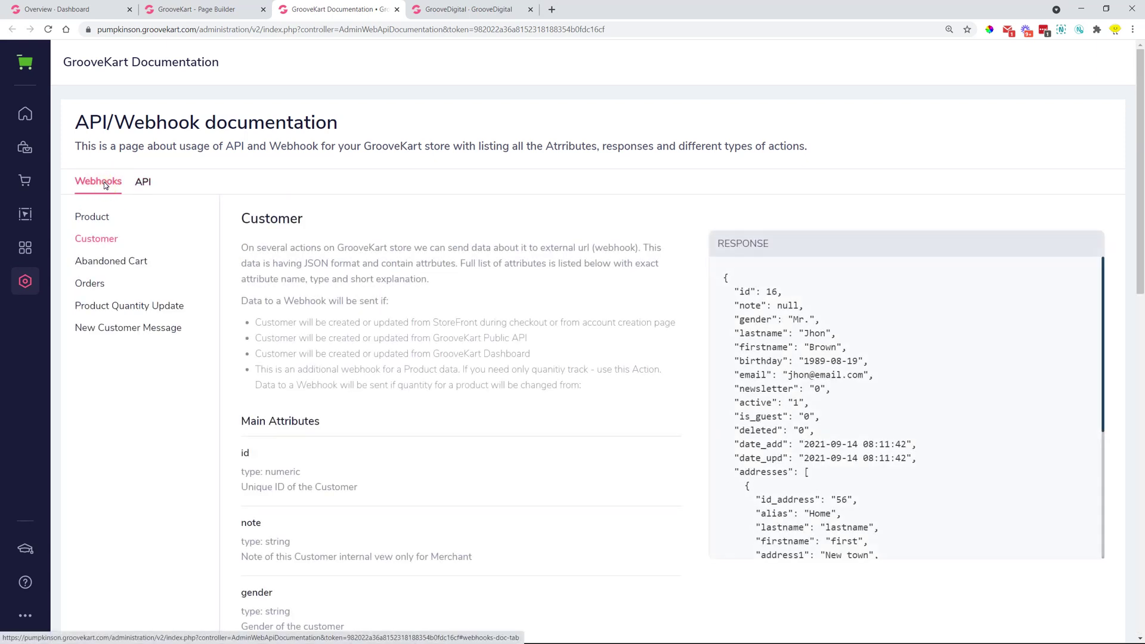